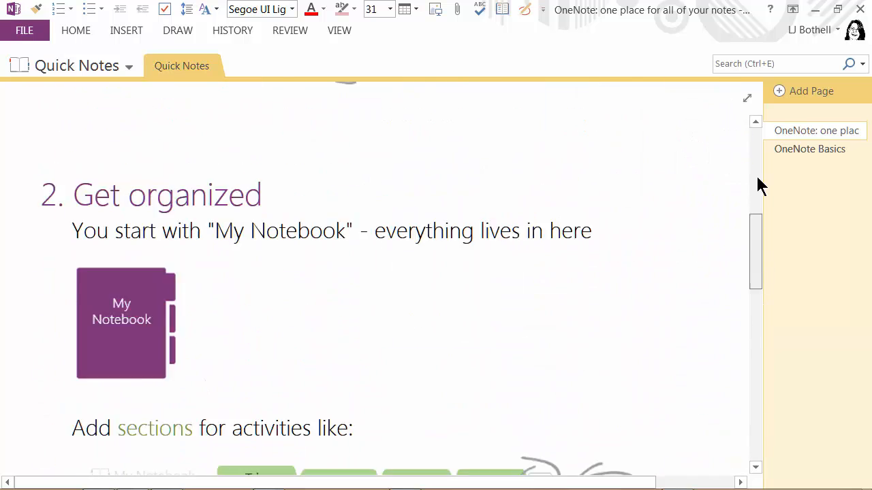
- Start a new notebook stored on the computer and name it BasicNotebook
{"action": "left_click", "coordinate": [132, 64]}
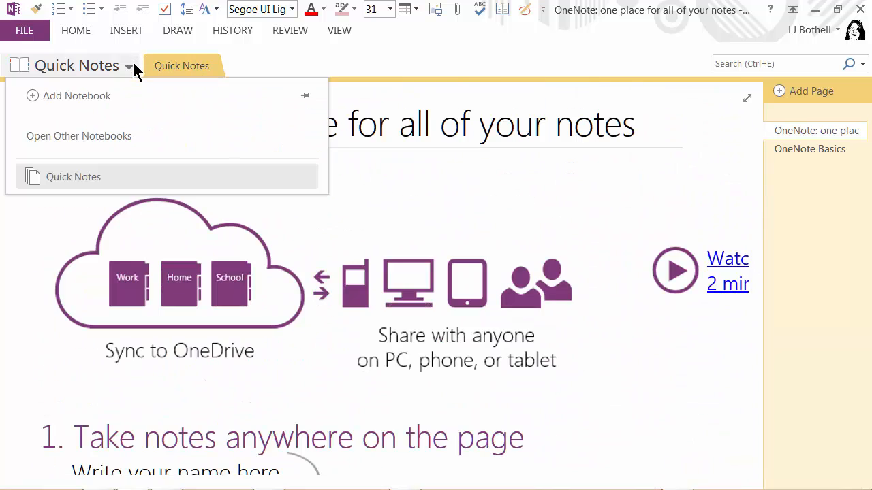
{"action": "left_click", "coordinate": [65, 96]}
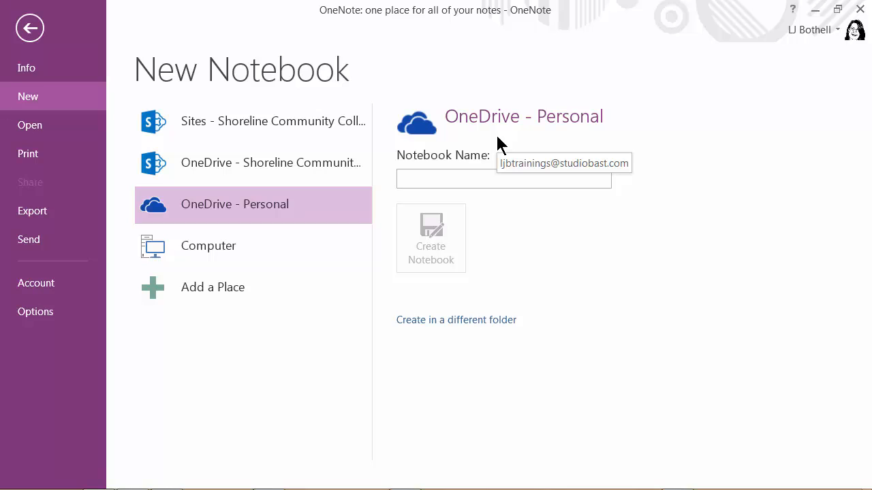
{"action": "left_click", "coordinate": [220, 254]}
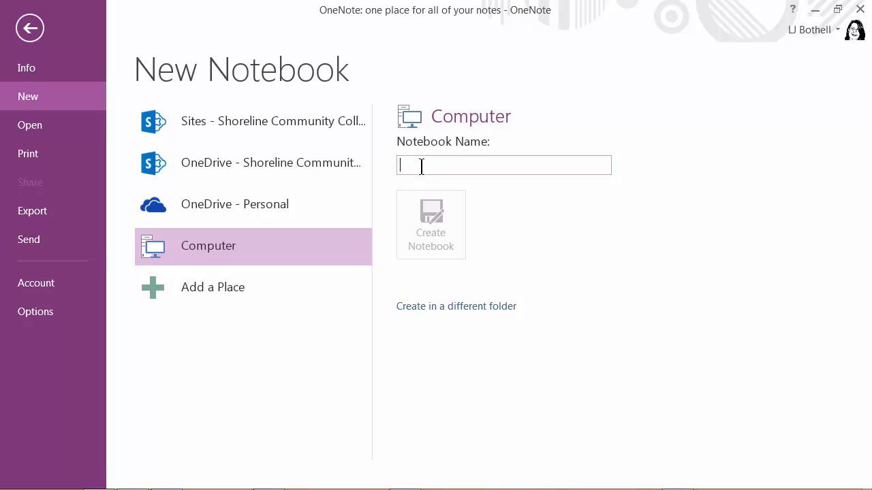
{"action": "type", "text": "Bas"}
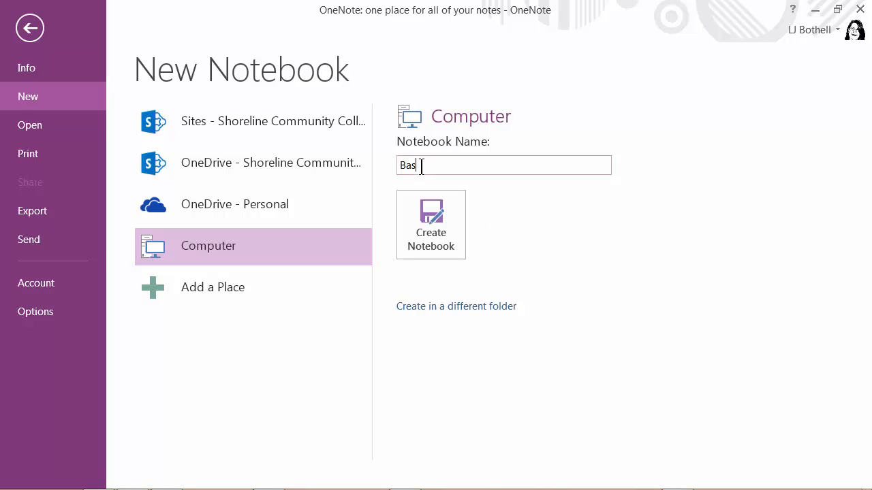
{"action": "type", "text": "icNotebook"}
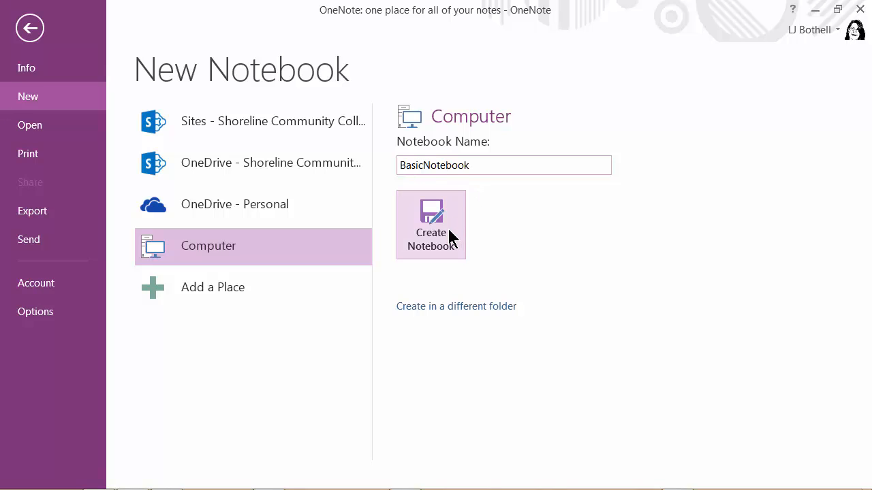
- Choose the AA_LISA library as a different folder for the notebook and create it there
{"action": "left_click", "coordinate": [425, 306]}
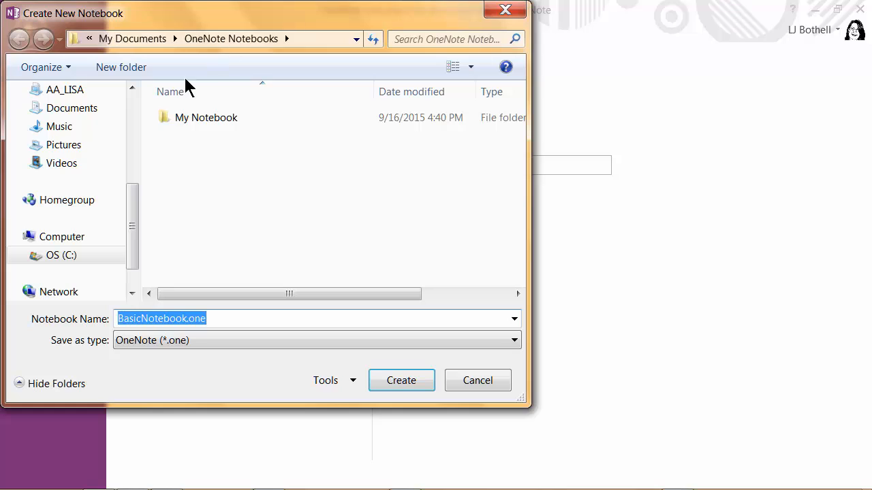
{"action": "left_click", "coordinate": [68, 91]}
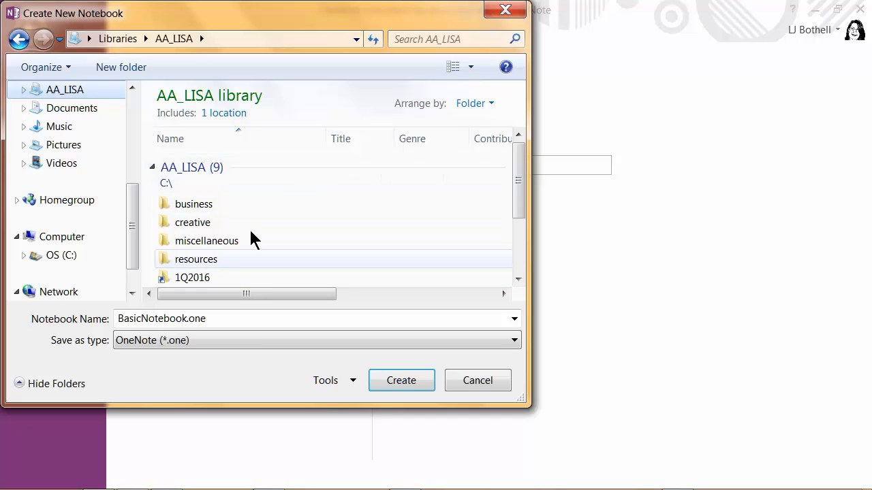
{"action": "left_click_drag", "start_coordinate": [519, 183], "coordinate": [515, 239]}
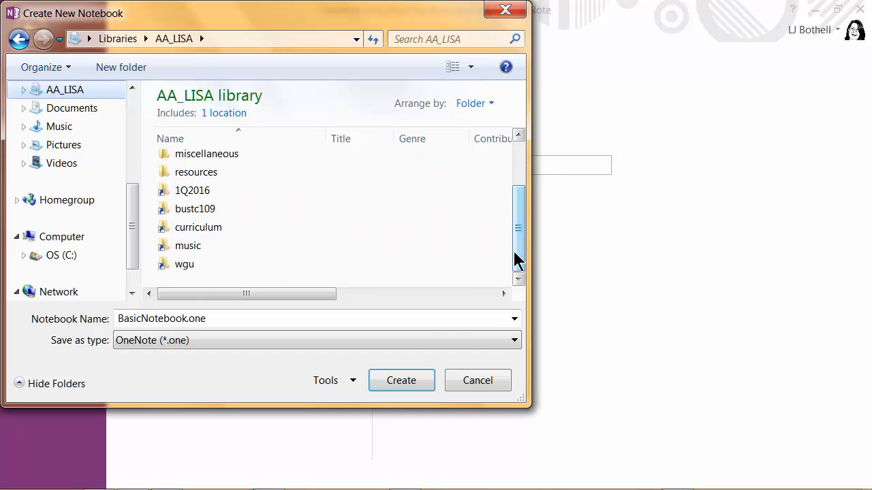
{"action": "left_click", "coordinate": [414, 380]}
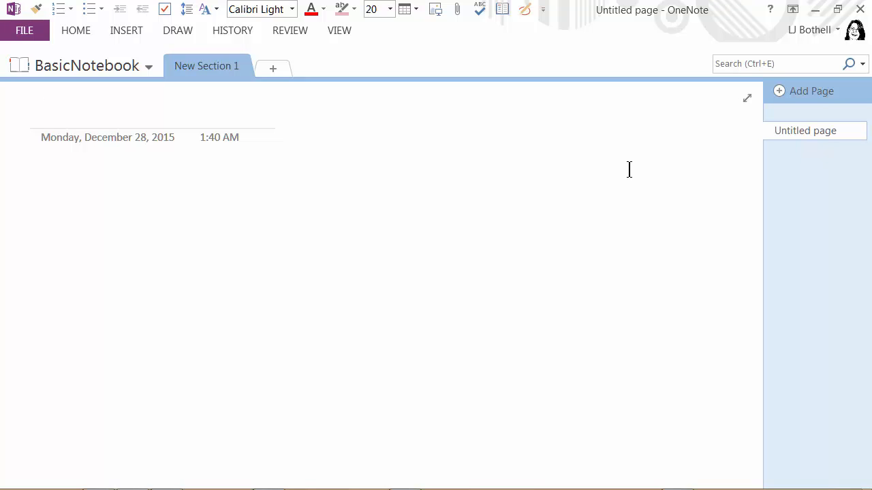
- Rename the new notebook's first section as English 101
{"action": "double_click", "coordinate": [208, 66]}
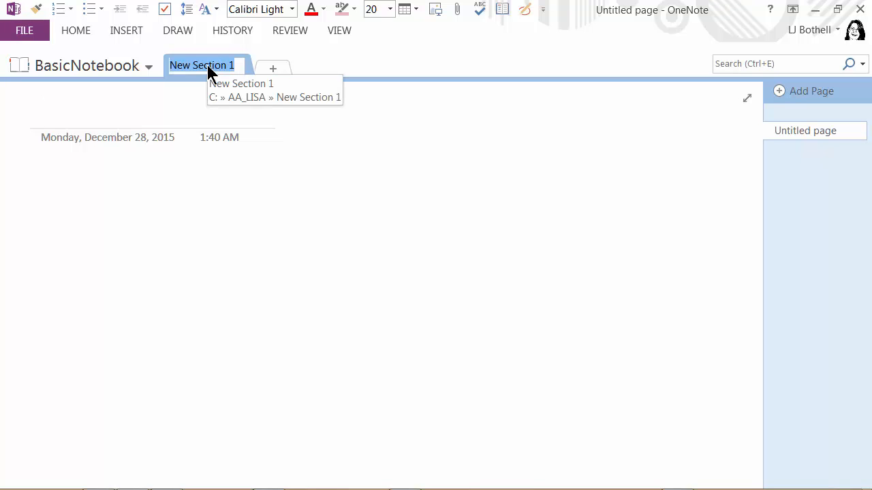
{"action": "type", "text": "En"}
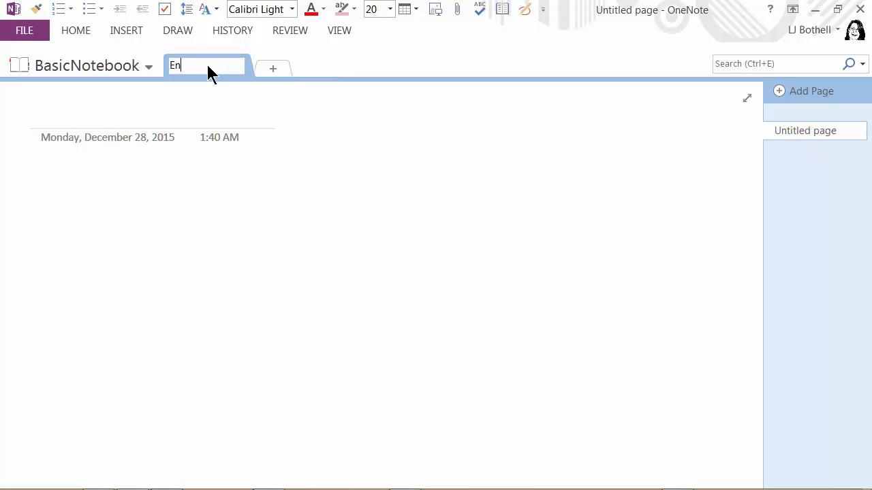
{"action": "type", "text": "glish 101"}
{"action": "key", "text": "Return"}
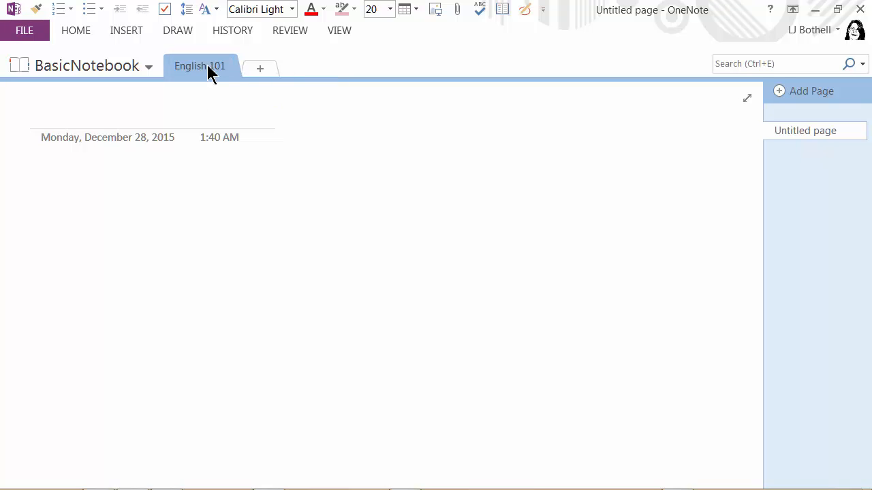
- Add a second section to the notebook and name it History 101
{"action": "left_click", "coordinate": [260, 67]}
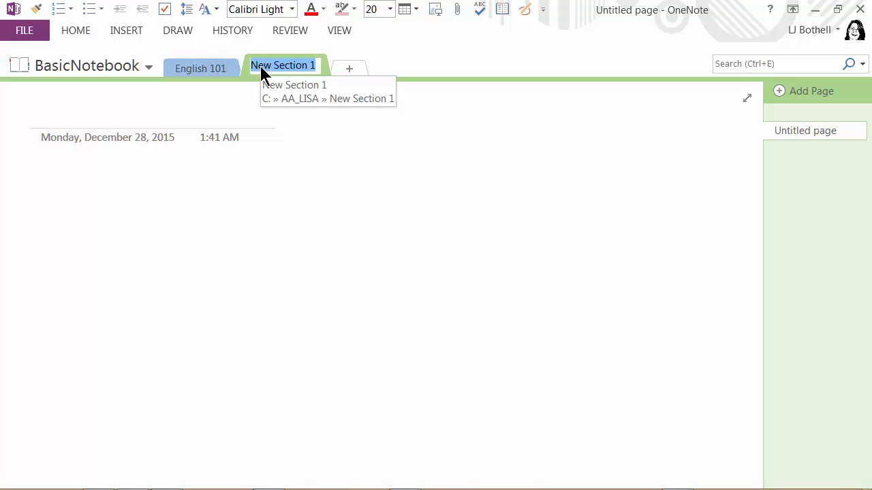
{"action": "type", "text": "His"}
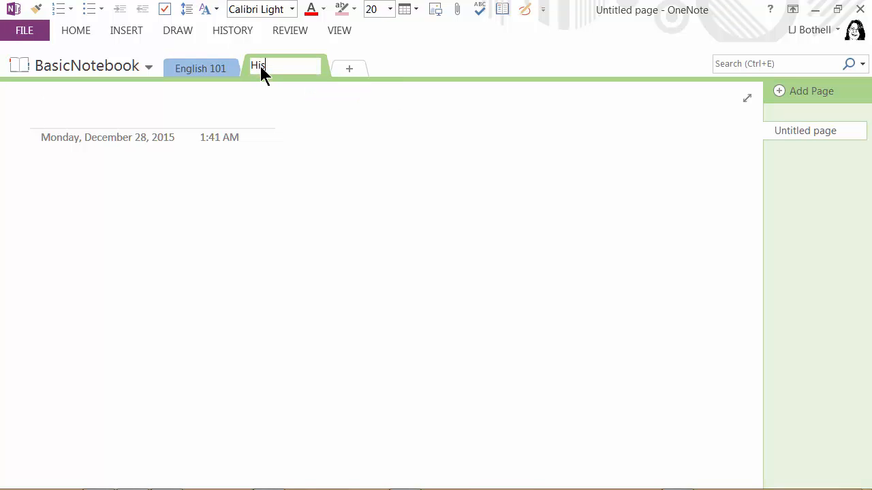
{"action": "type", "text": "tory 101"}
{"action": "key", "text": "Return"}
- Add a third section to the notebook and name it Art History 101
{"action": "left_click", "coordinate": [338, 68]}
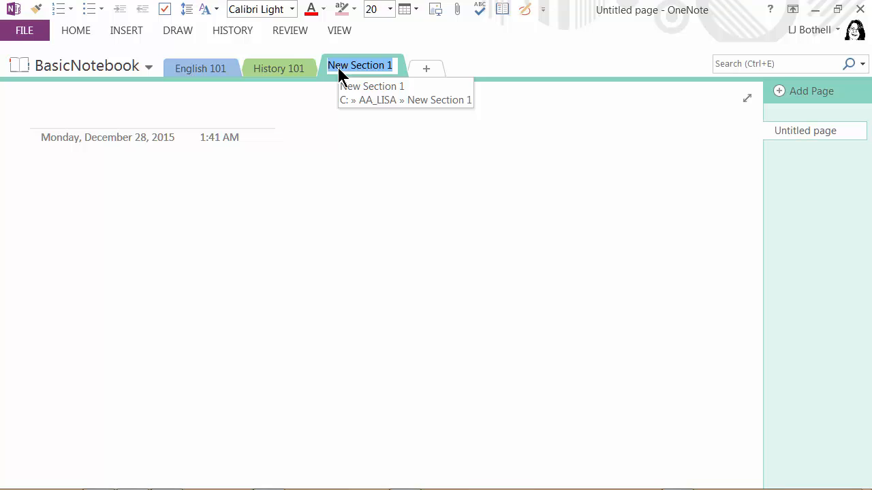
{"action": "type", "text": "A"}
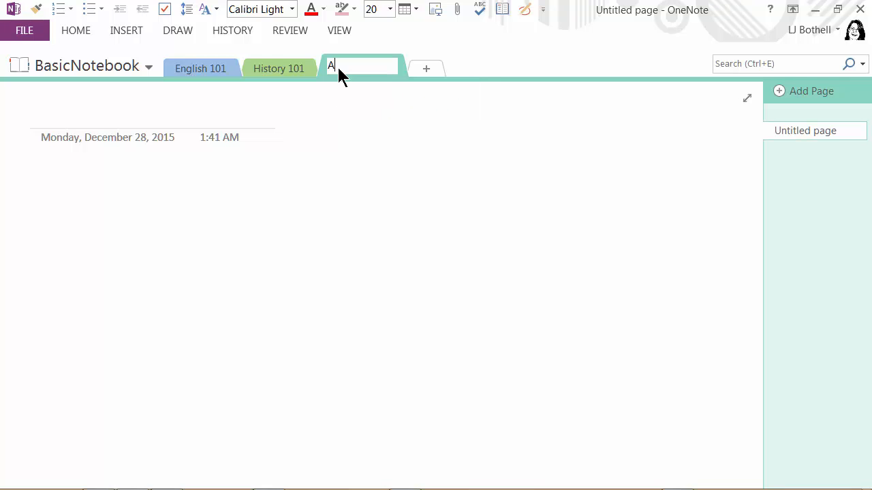
{"action": "type", "text": "rt History 101"}
{"action": "key", "text": "Return"}
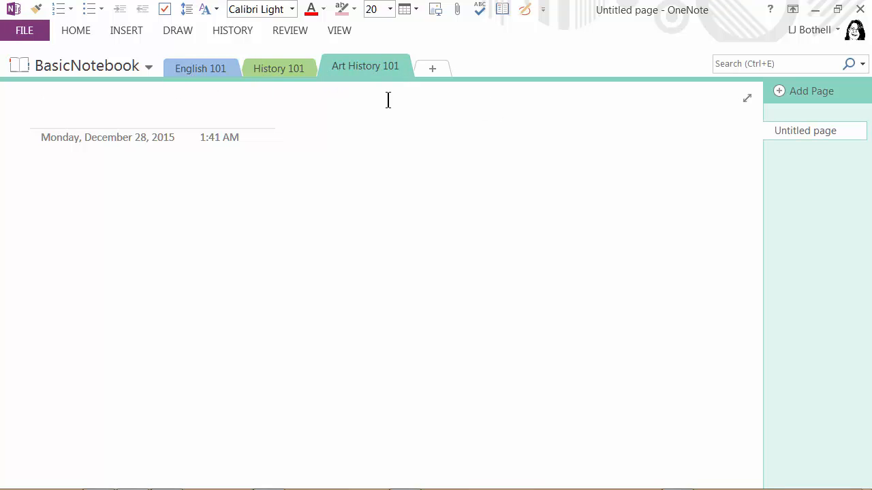
{"action": "left_click", "coordinate": [198, 72]}
{"action": "left_click", "coordinate": [266, 62]}
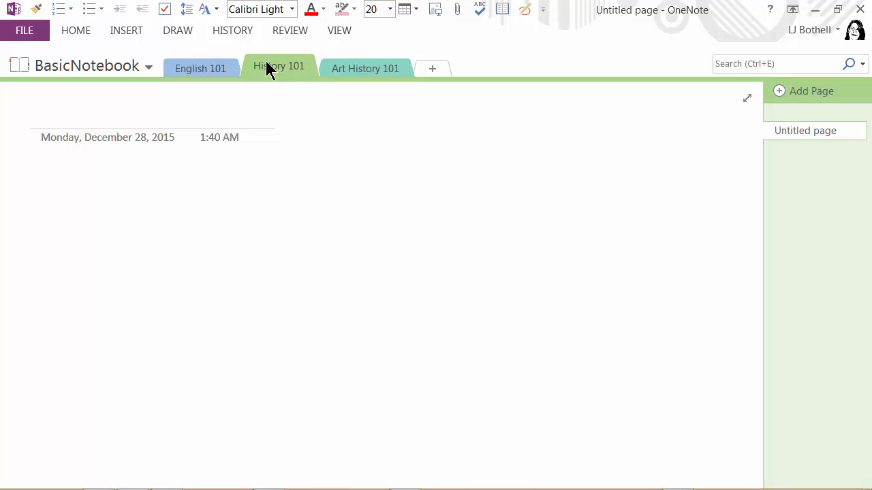
{"action": "left_click", "coordinate": [337, 68]}
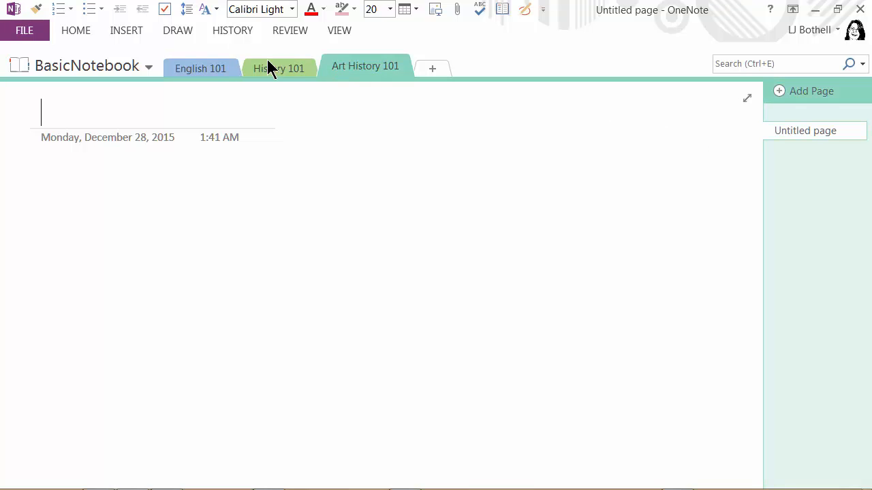
- Rename the untitled page in the English 101 section as Syllabus
{"action": "left_click", "coordinate": [193, 68]}
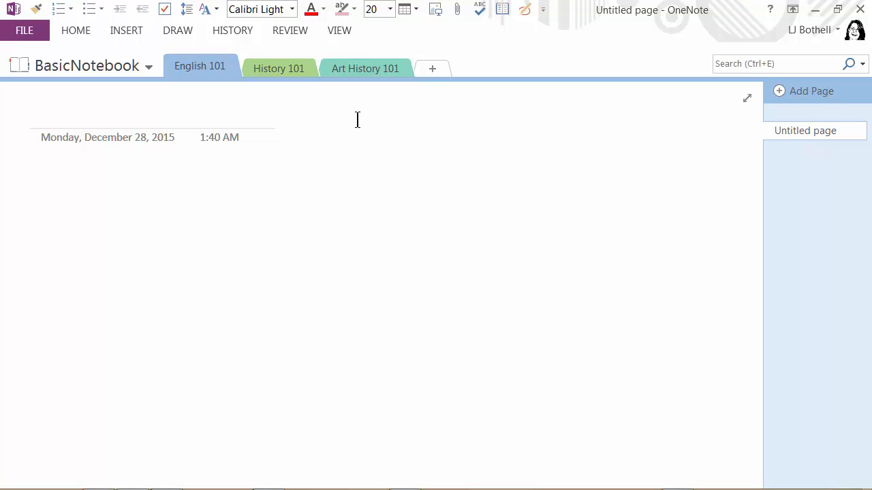
{"action": "left_click", "coordinate": [795, 131]}
{"action": "double_click", "coordinate": [794, 130]}
{"action": "left_click", "coordinate": [809, 128]}
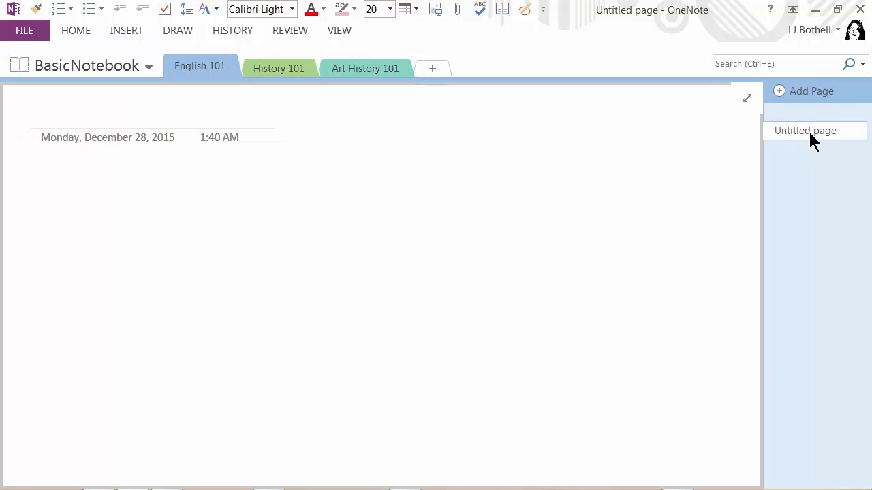
{"action": "right_click", "coordinate": [808, 130]}
{"action": "left_click", "coordinate": [690, 144]}
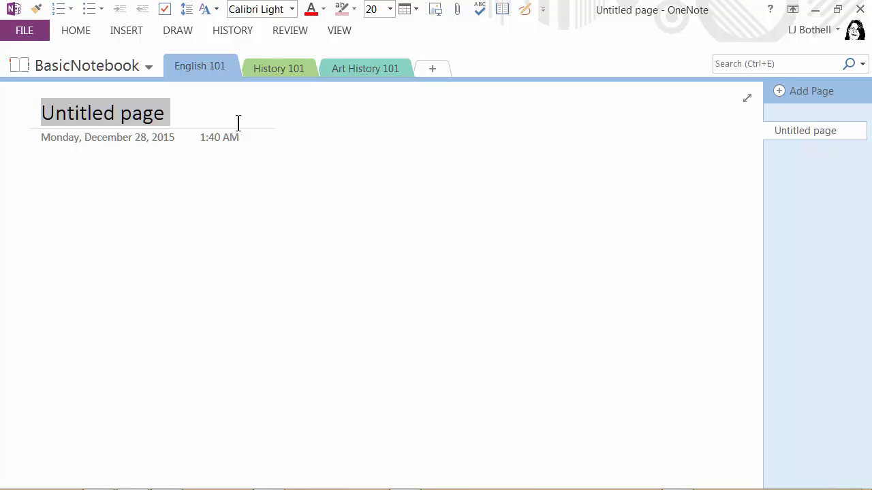
{"action": "type", "text": "Syll"}
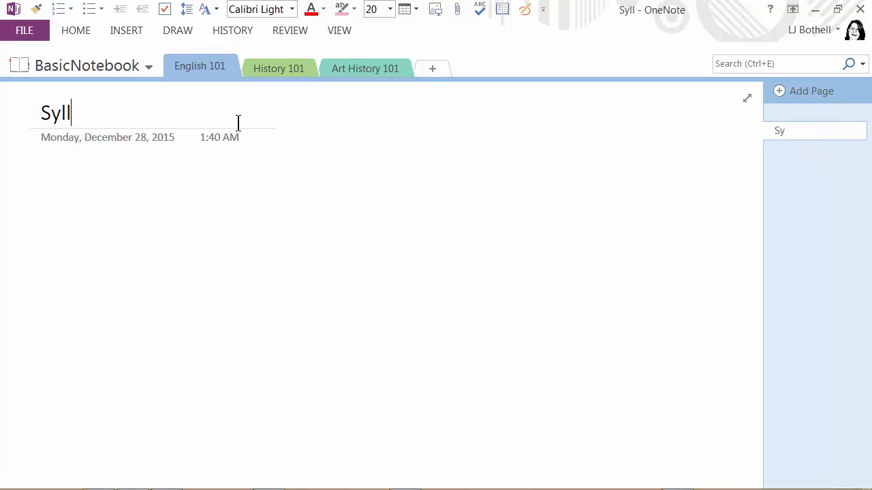
{"action": "type", "text": "abus"}
{"action": "key", "text": "Return"}
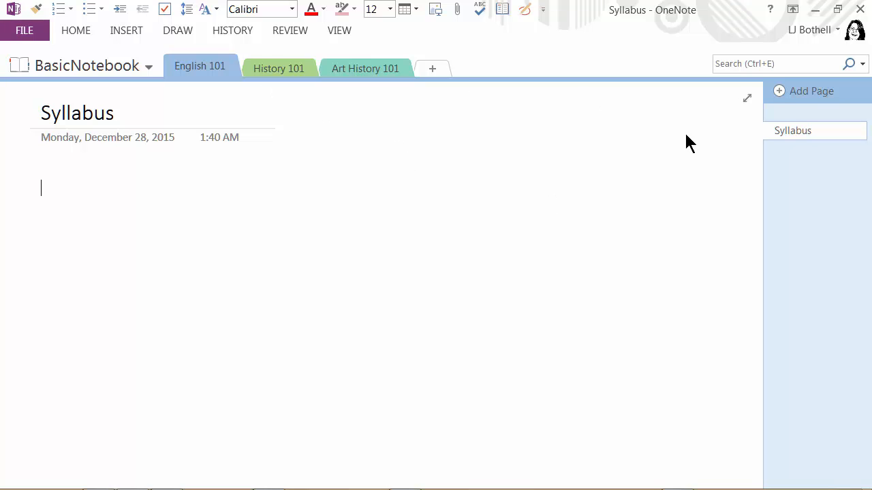
- Add a second page to the English 101 section and title it Book List to Read
{"action": "left_click", "coordinate": [782, 92]}
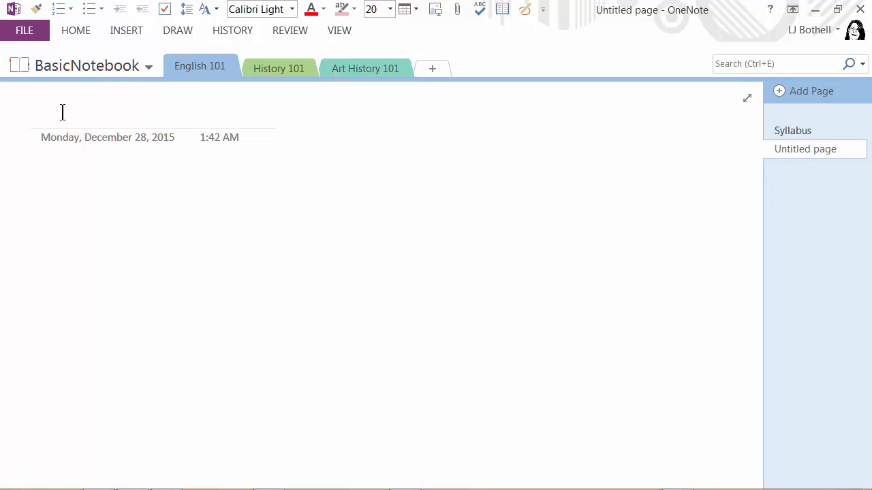
{"action": "type", "text": "Books"}
{"action": "key", "text": "BackSpace"}
{"action": "key", "text": "BackSpace"}
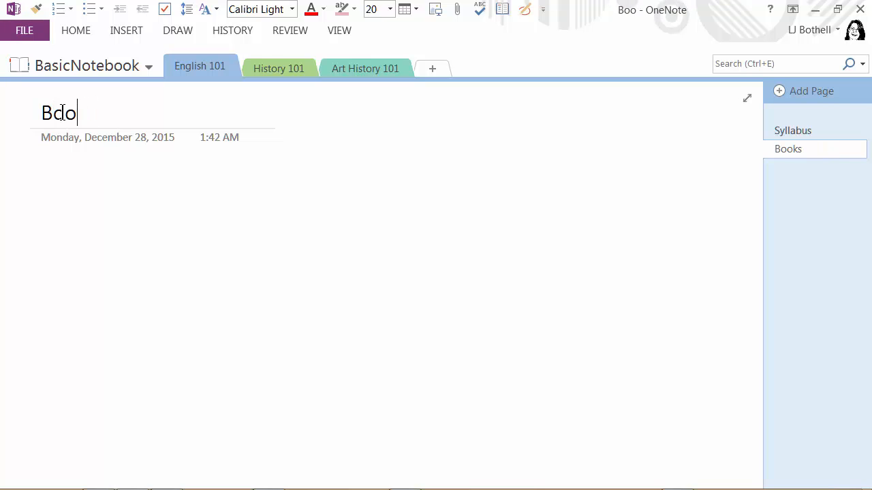
{"action": "type", "text": "k List"}
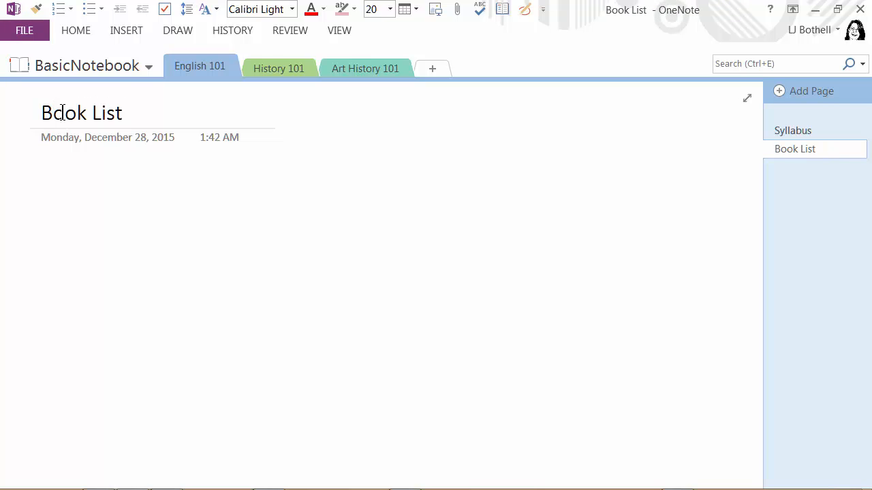
{"action": "type", "text": " to Read"}
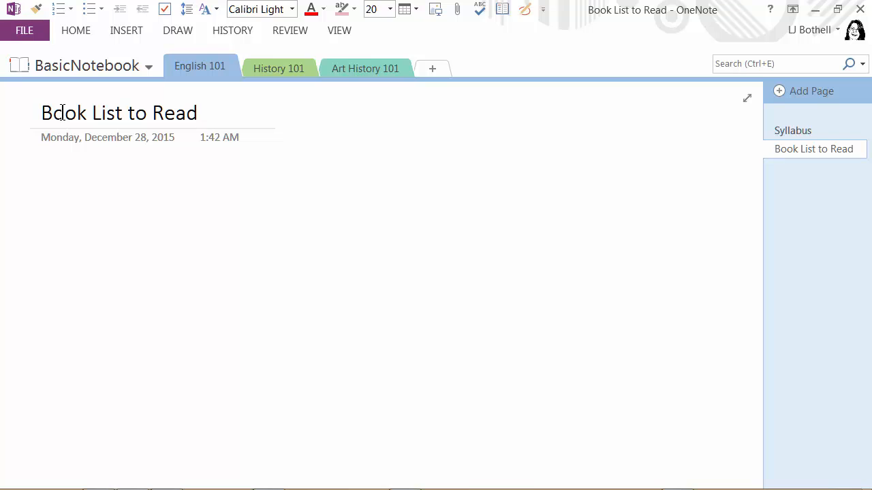
{"action": "key", "text": "Return"}
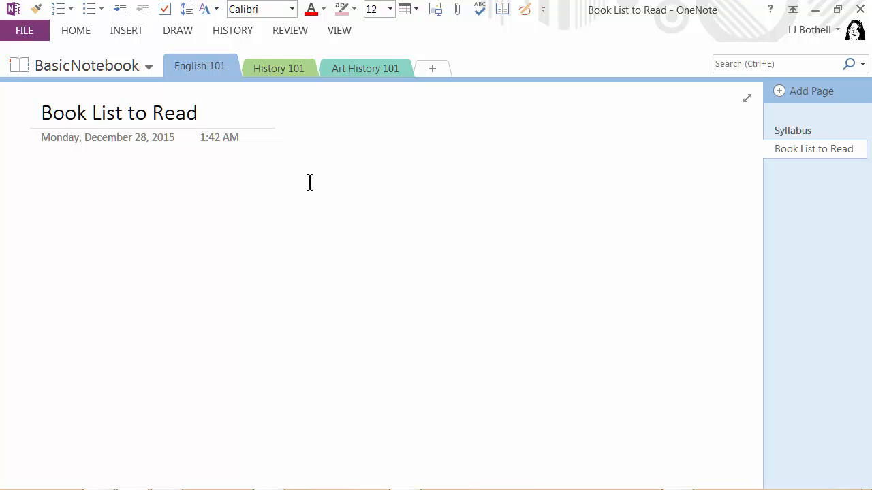
- Copy the Syllabus page from the English 101 section into the History 101 section
{"action": "left_click", "coordinate": [276, 67]}
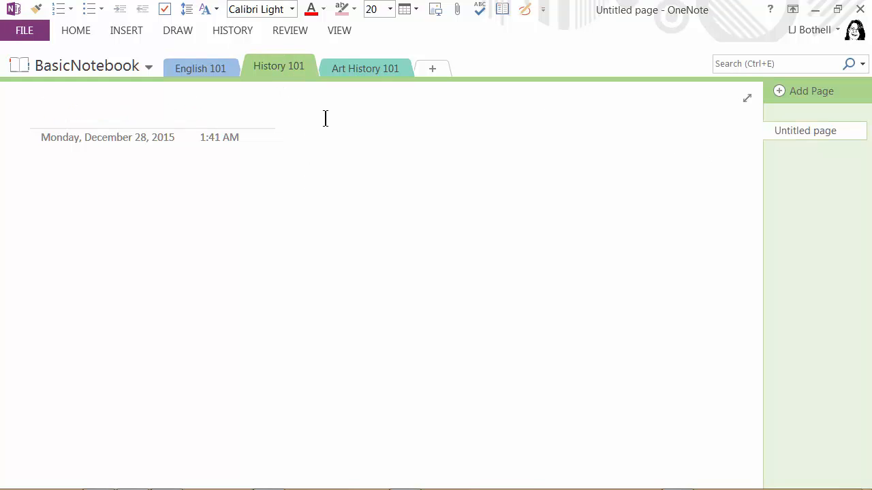
{"action": "left_click", "coordinate": [203, 66]}
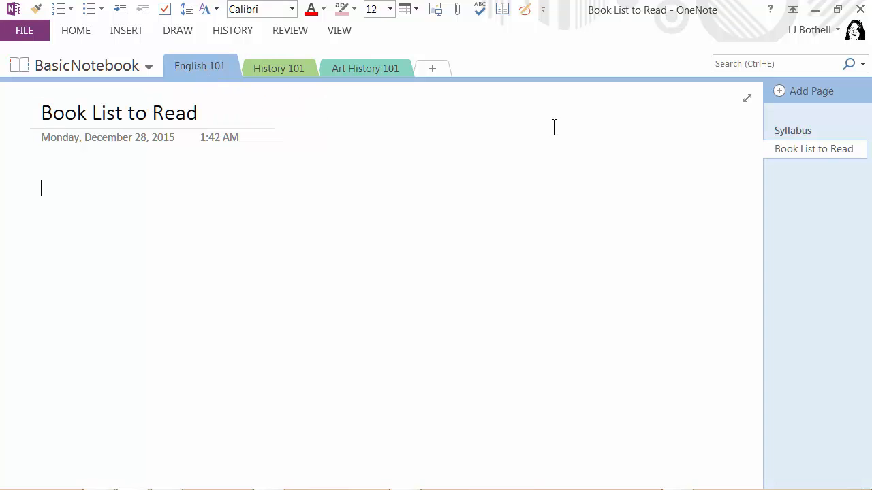
{"action": "left_click", "coordinate": [797, 126]}
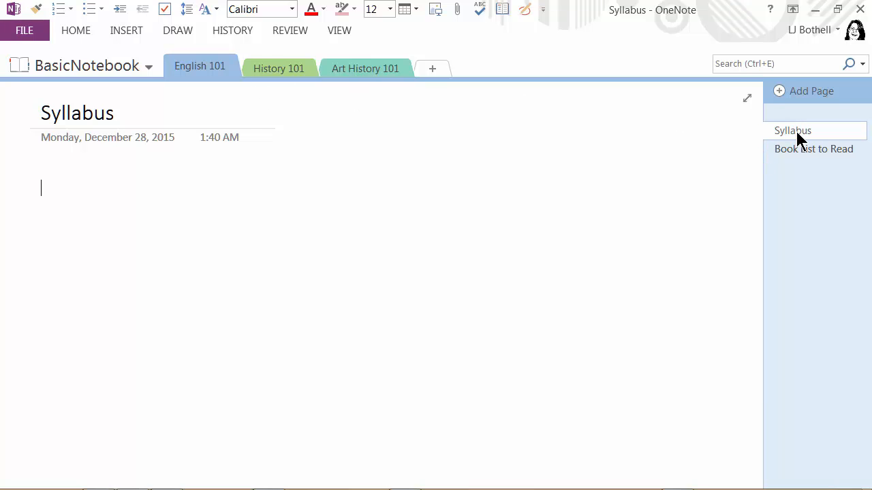
{"action": "right_click", "coordinate": [797, 133]}
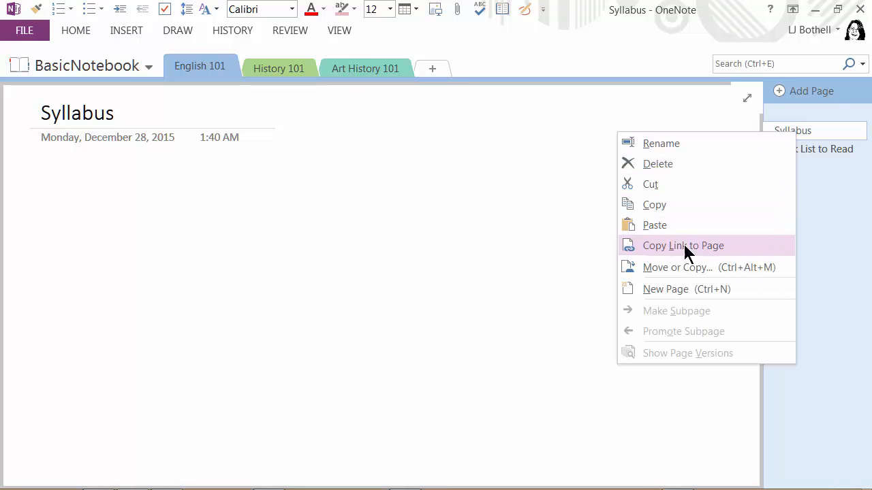
{"action": "left_click", "coordinate": [678, 265]}
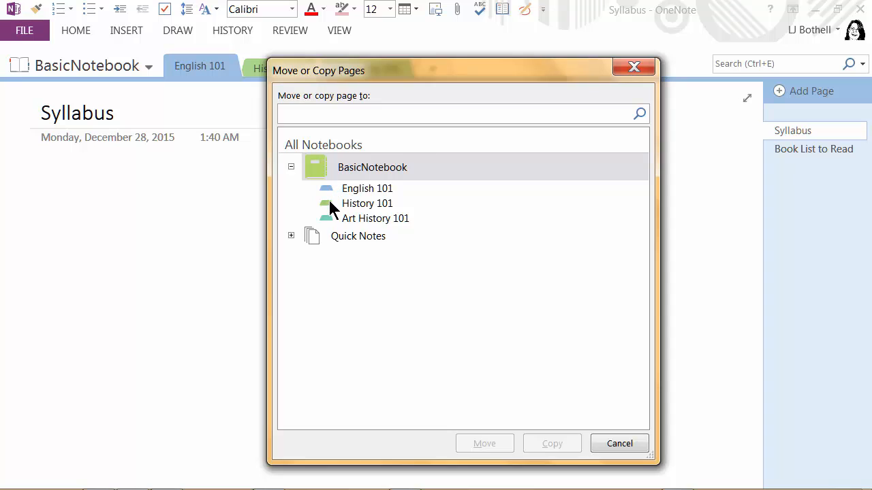
{"action": "left_click", "coordinate": [367, 204]}
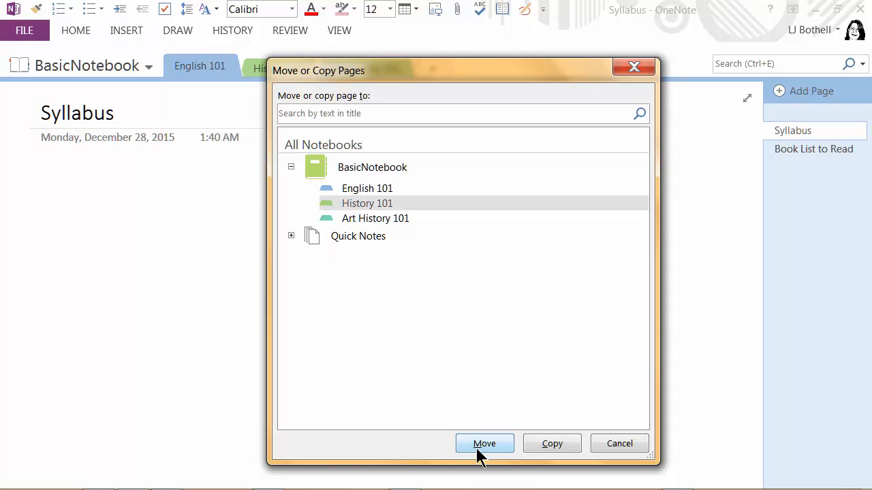
{"action": "left_click", "coordinate": [549, 446]}
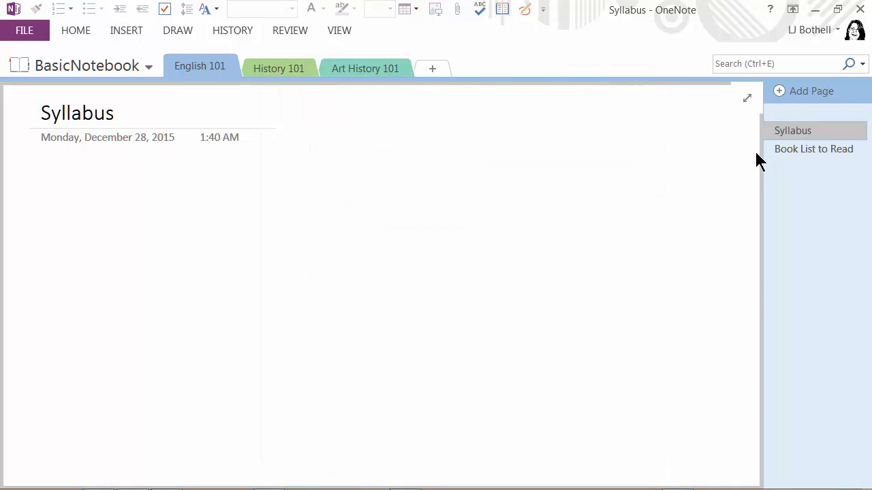
- Move the Syllabus page above the untitled page in the History 101 section
{"action": "left_click", "coordinate": [268, 64]}
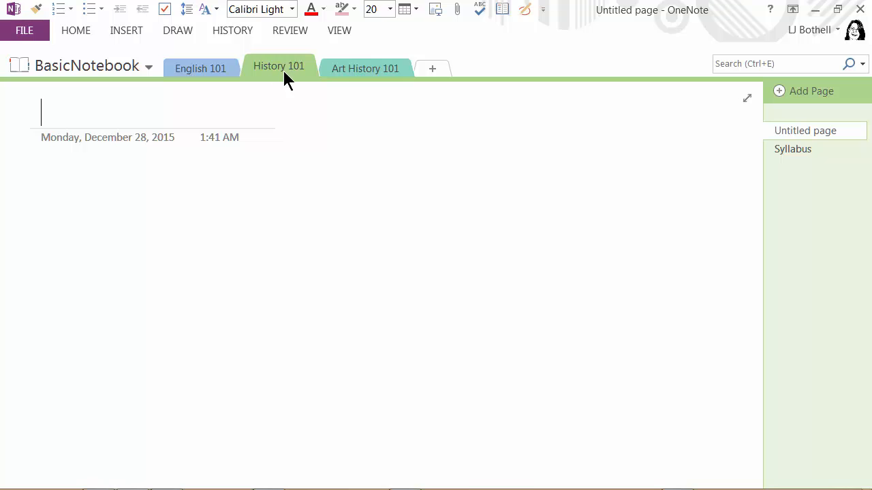
{"action": "left_click", "coordinate": [785, 156]}
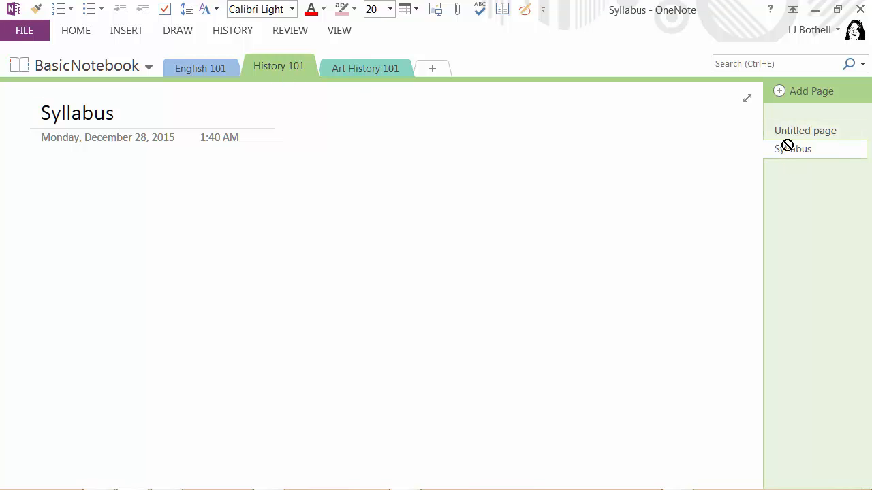
{"action": "left_click_drag", "start_coordinate": [787, 145], "coordinate": [785, 124]}
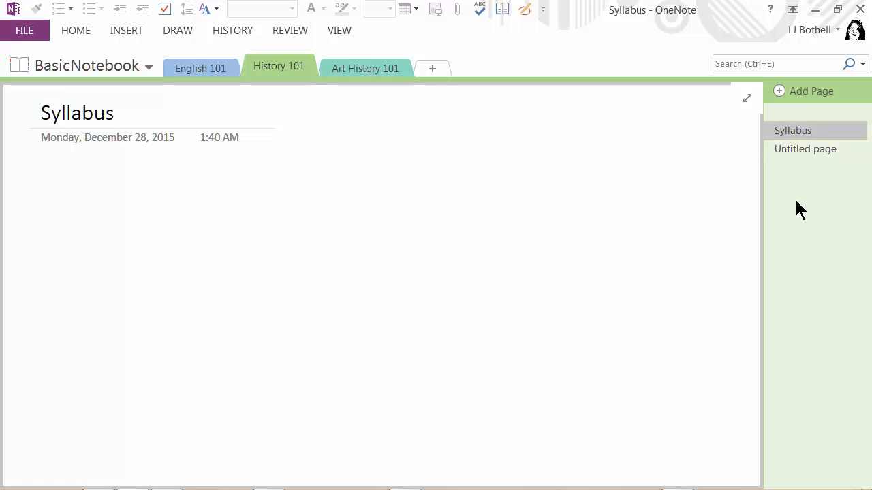
- Title the untitled page in the History 101 section Ancient History Timeline
{"action": "left_click", "coordinate": [805, 148]}
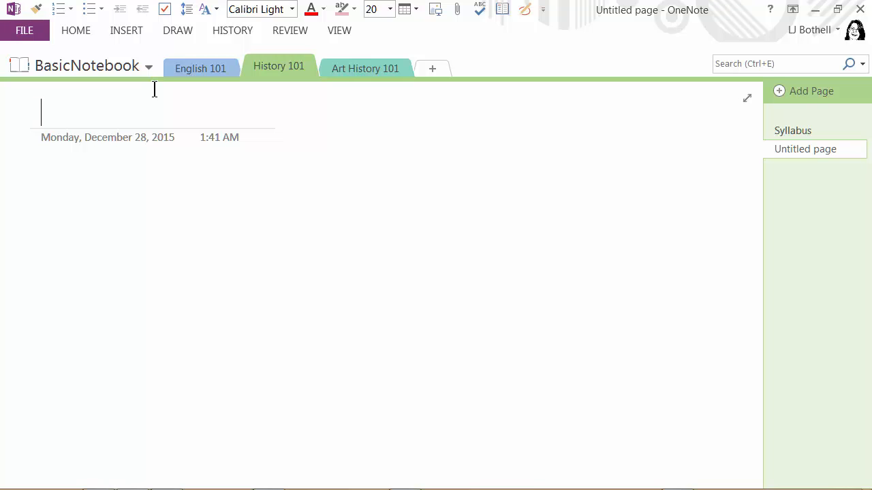
{"action": "type", "text": "Anc"}
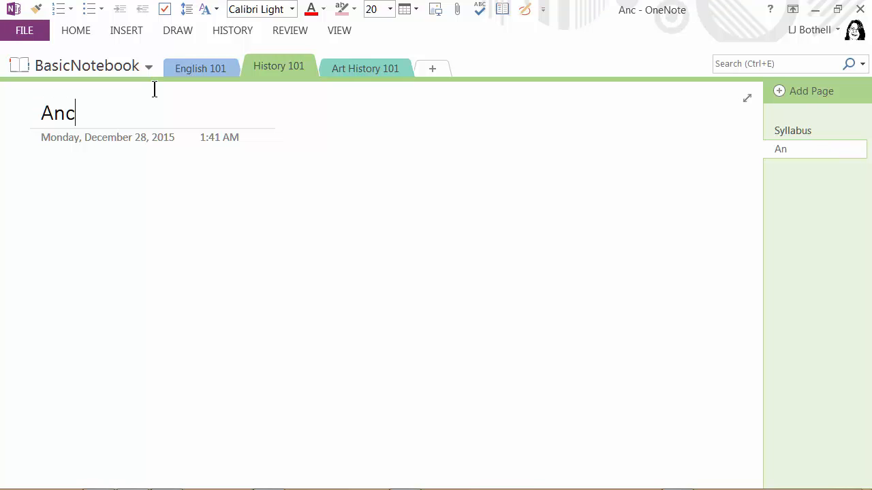
{"action": "type", "text": "ient History "}
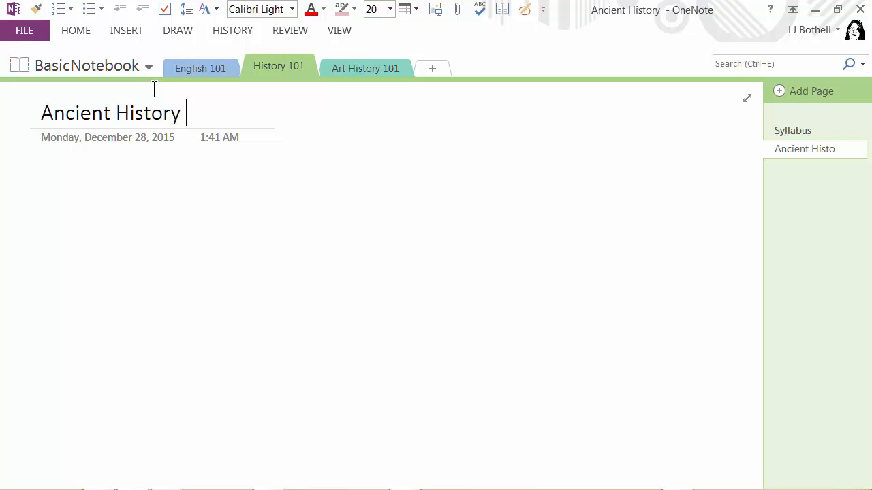
{"action": "type", "text": "Timeline"}
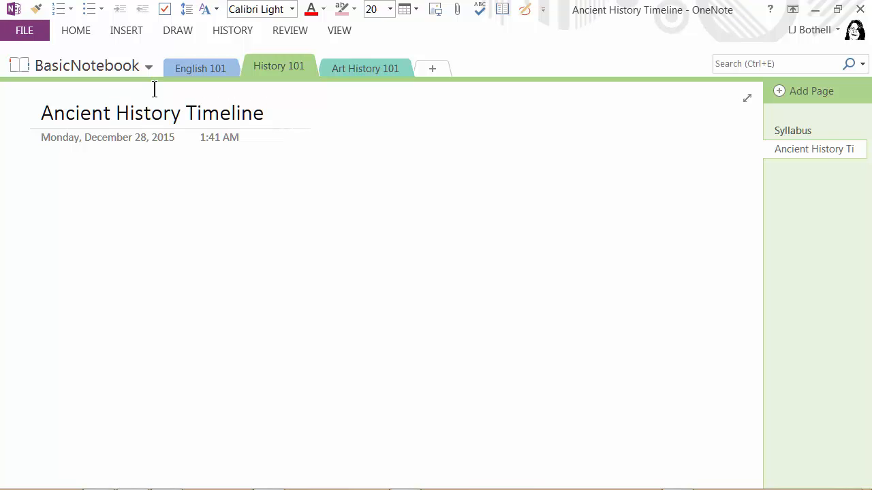
{"action": "key", "text": "Return"}
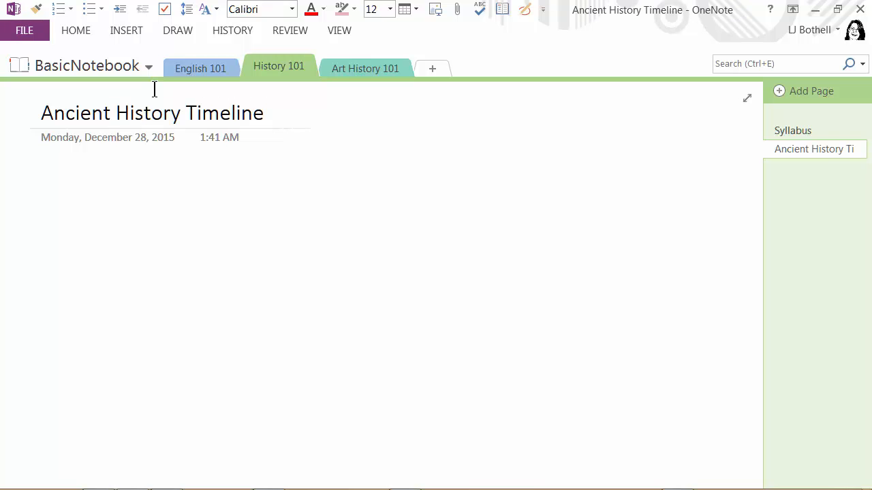
- Add a new page to the History 101 section and title it Medieval History Timeline
{"action": "left_click", "coordinate": [777, 90]}
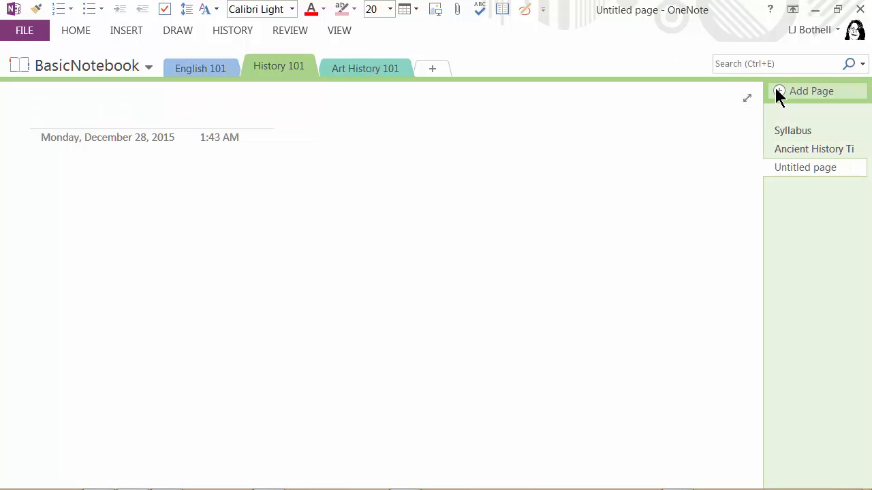
{"action": "type", "text": "Medei"}
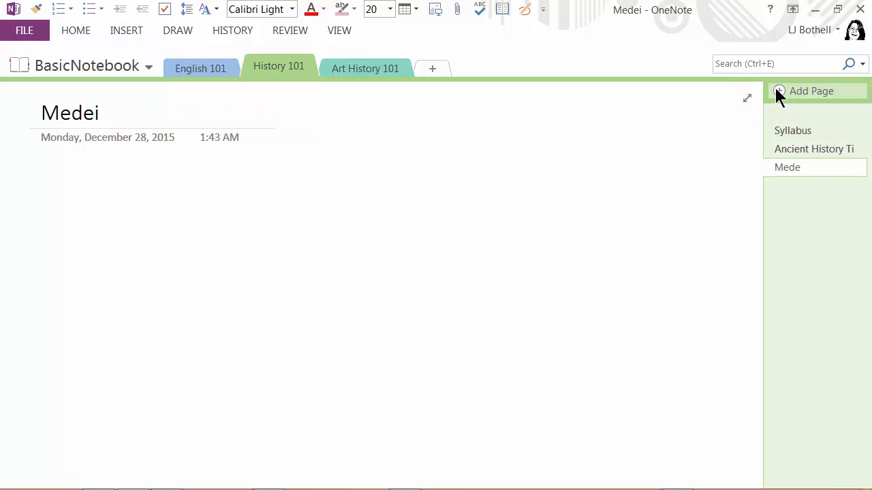
{"action": "type", "text": "v"}
{"action": "key", "text": "BackSpace"}
{"action": "key", "text": "BackSpace"}
{"action": "key", "text": "BackSpace"}
{"action": "type", "text": "ieval H"}
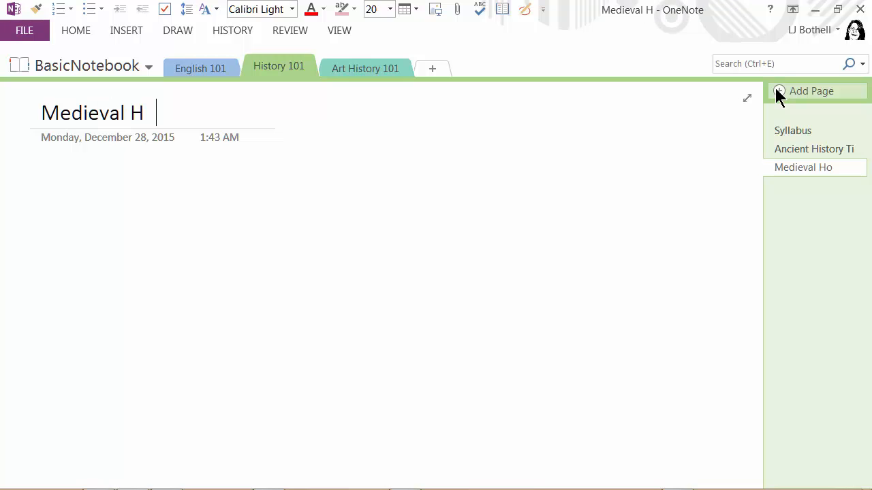
{"action": "type", "text": "oistory T"}
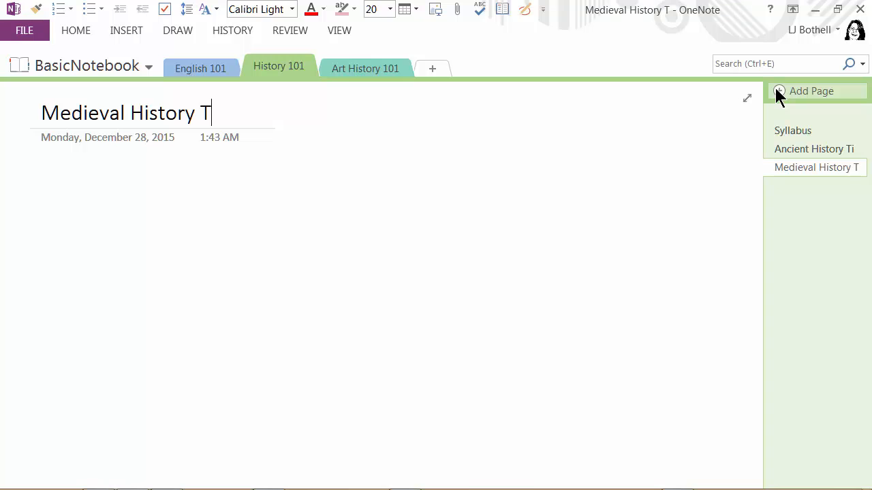
{"action": "type", "text": "imeline"}
{"action": "key", "text": "Return"}
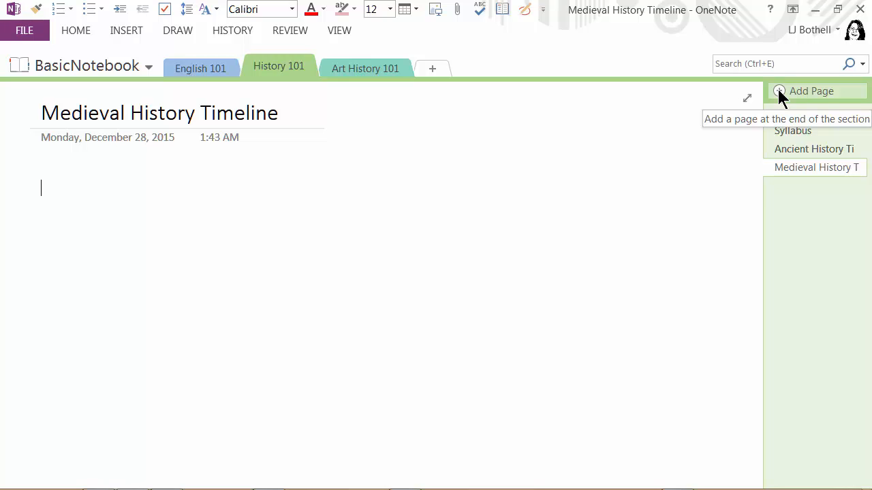
- Add another page to the History 101 section and title it Test Prep Essay Questions
{"action": "left_click", "coordinate": [779, 92]}
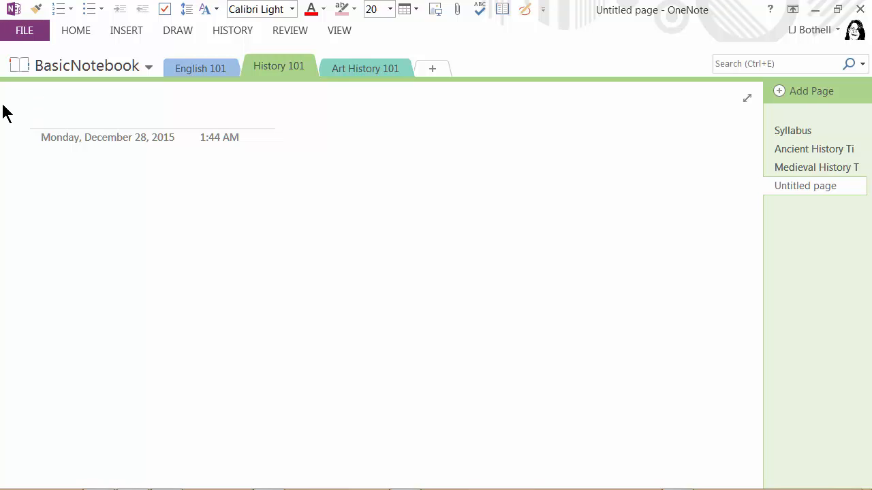
{"action": "type", "text": "Test Prep"}
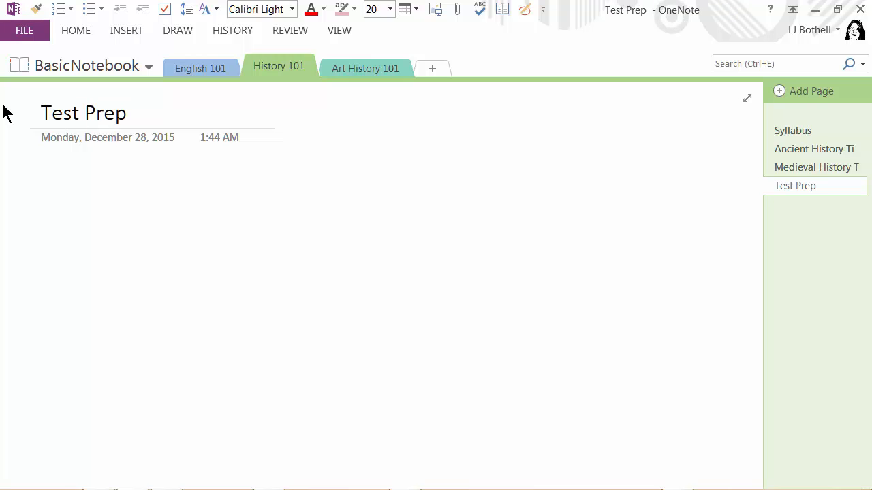
{"action": "type", "text": " Essay "}
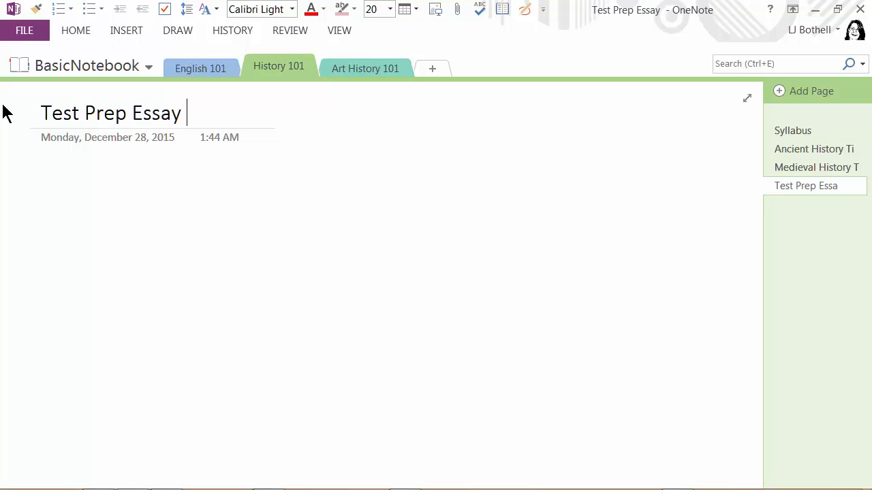
{"action": "type", "text": "Questions"}
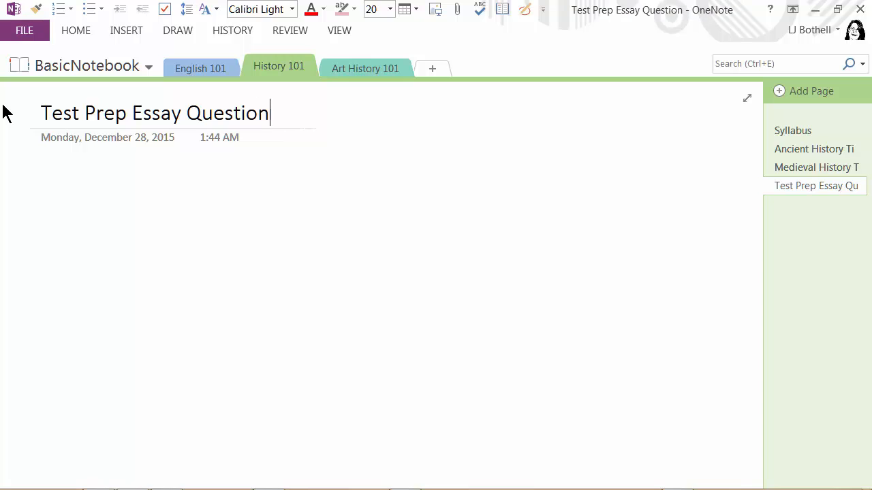
{"action": "key", "text": "Return"}
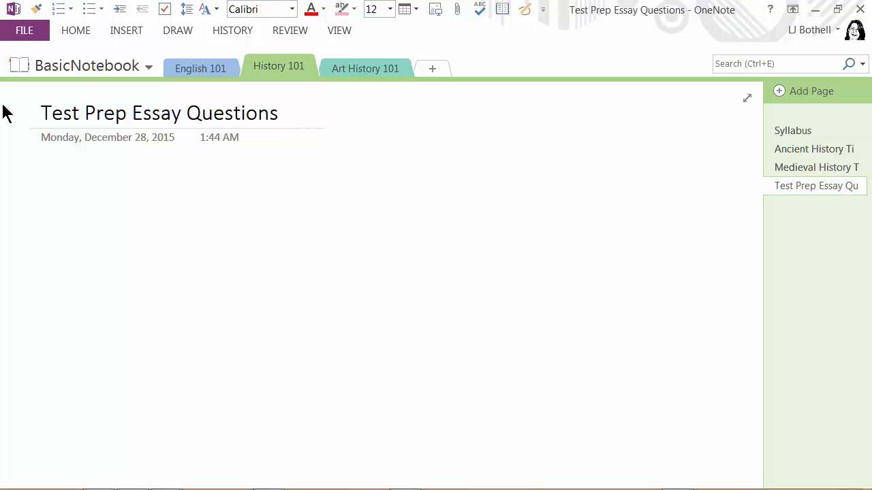
- Title the untitled page in the Art History 101 section Syllabus
{"action": "left_click", "coordinate": [348, 68]}
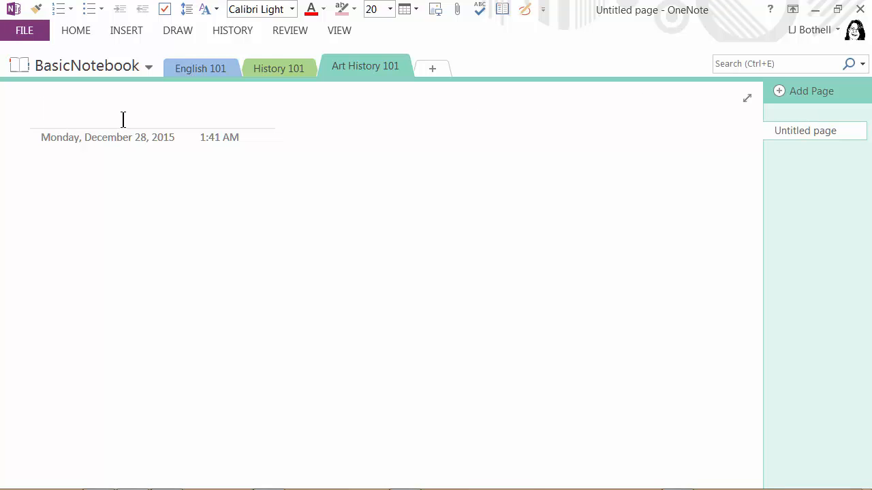
{"action": "type", "text": "Syll"}
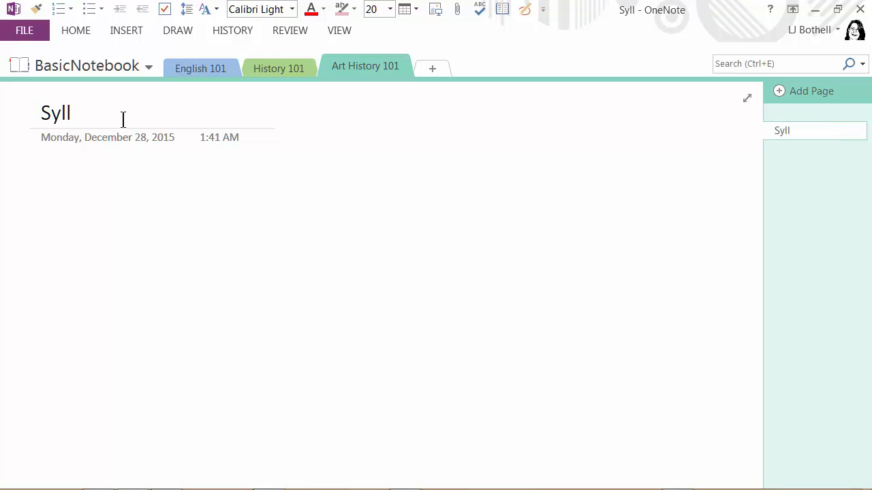
{"action": "type", "text": "abus"}
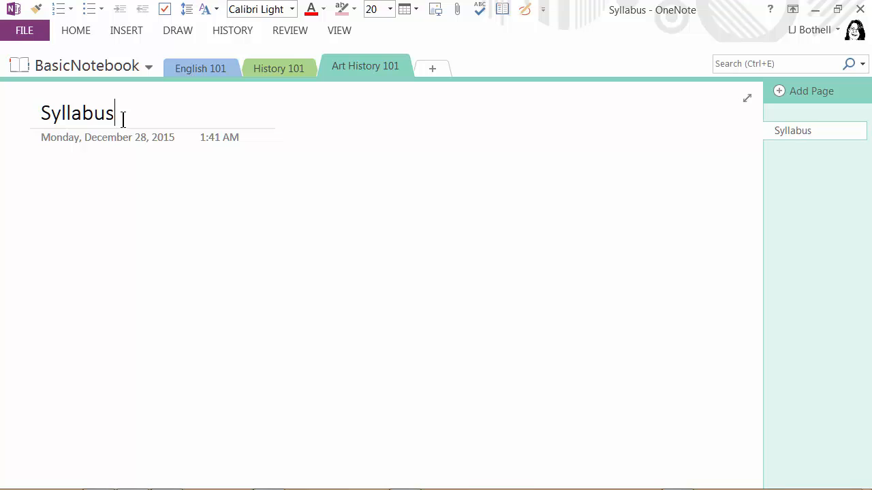
{"action": "key", "text": "Return"}
- Add a second page to the Art History 101 section and title it Examples of Egyptian Artwork
{"action": "left_click", "coordinate": [780, 92]}
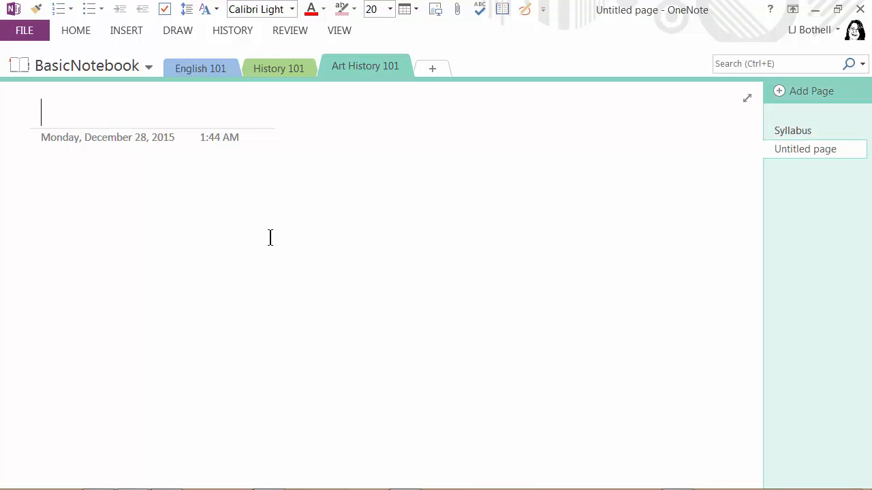
{"action": "type", "text": "Example"}
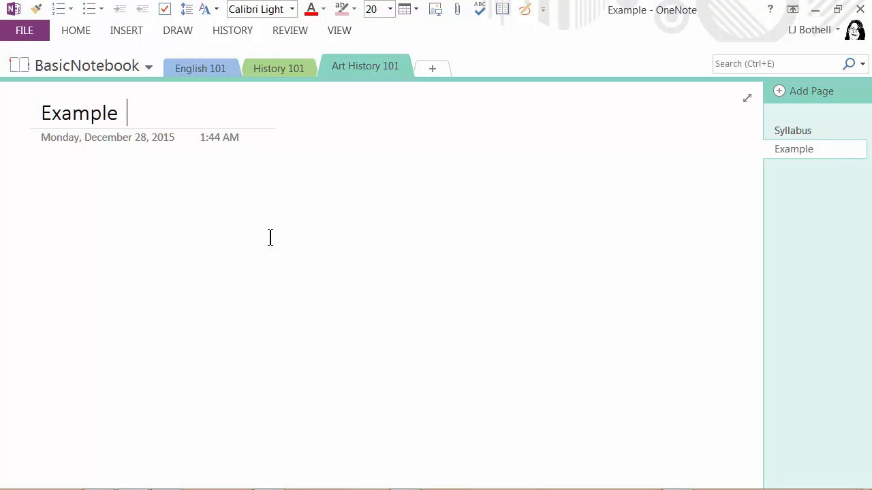
{"action": "type", "text": "s of Egyp"}
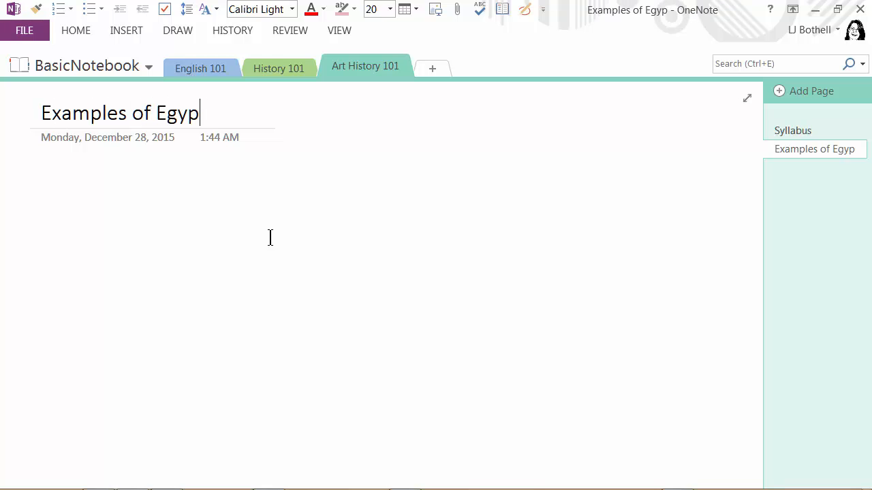
{"action": "type", "text": "tian Artwork"}
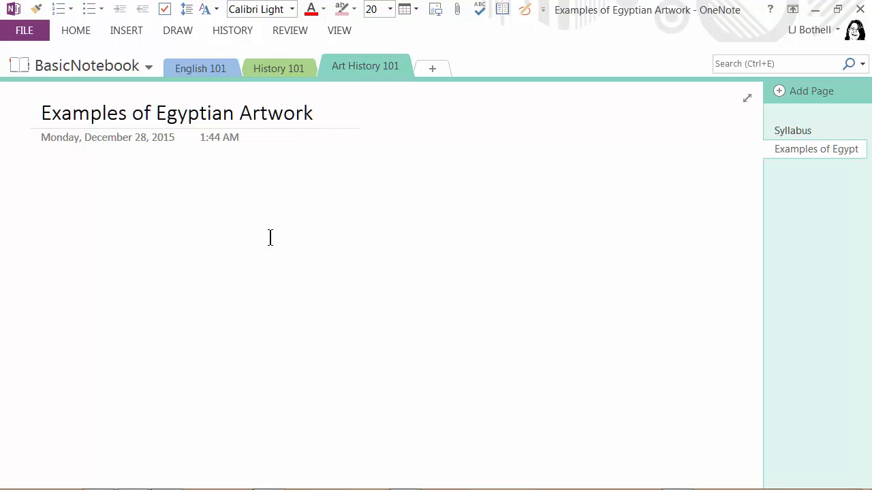
{"action": "key", "text": "Return"}
- Add a note reading "Expected OUtcomes" just below the title of the Syllabus page in the English 101 section
{"action": "left_click", "coordinate": [195, 70]}
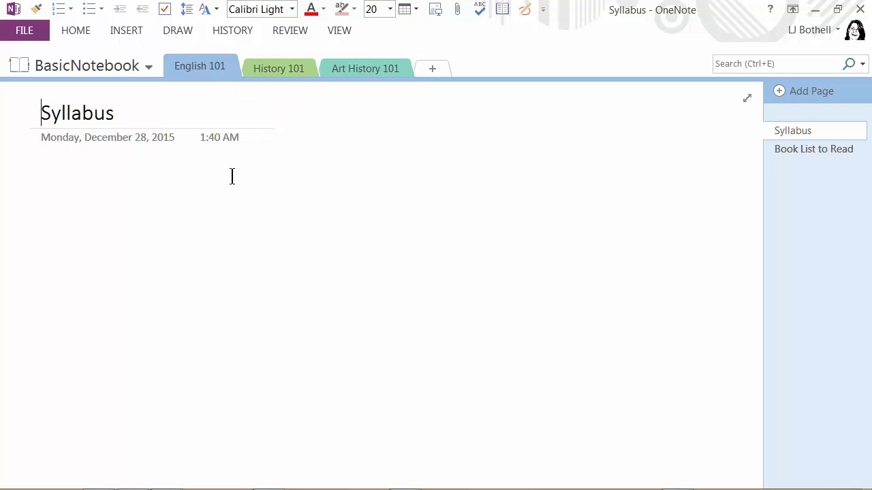
{"action": "key", "text": "Return"}
{"action": "left_click", "coordinate": [89, 325]}
{"action": "left_click", "coordinate": [38, 168]}
{"action": "type", "text": "Expe"}
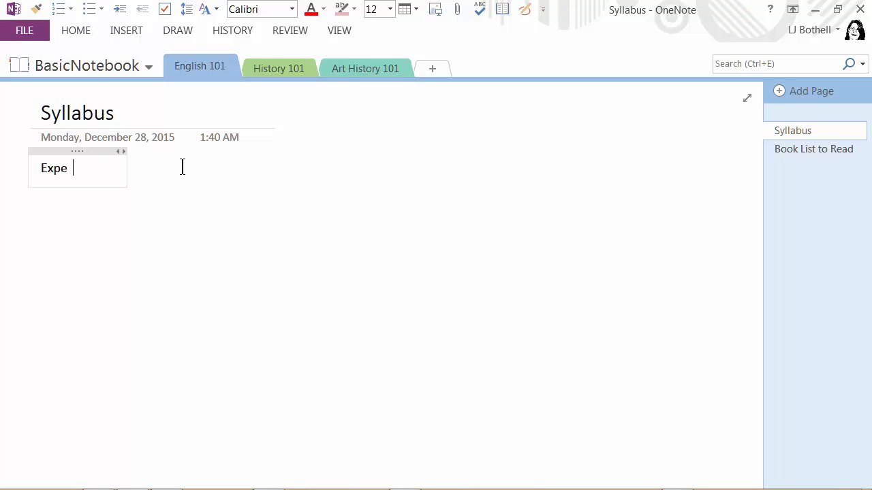
{"action": "type", "text": "cted OUtcomes"}
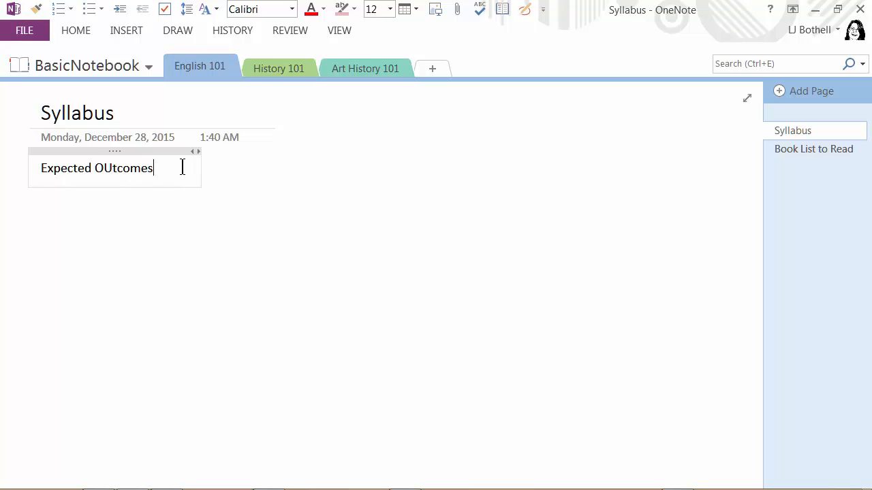
- Add a "Required Book:" line to the Syllabus note, one blank line below Expected Outcomes
{"action": "key", "text": "Return"}
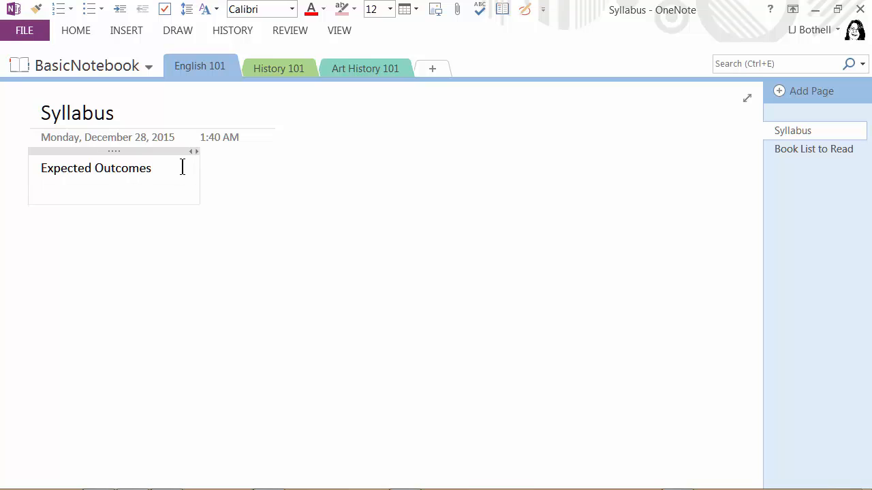
{"action": "left_click", "coordinate": [102, 164]}
{"action": "key", "text": "Return"}
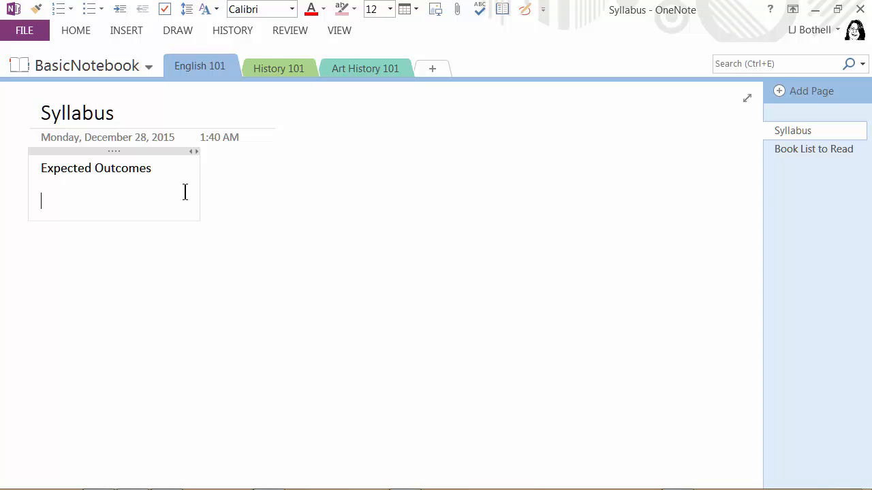
{"action": "type", "text": "Required Book:"}
{"action": "key", "text": "Return"}
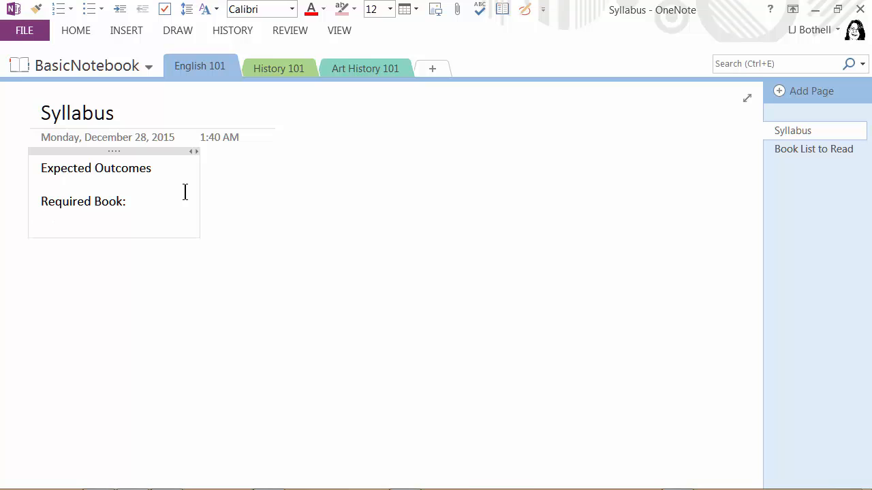
- Put a colon after Expected Outcomes and add a "Days of Lectures:" line, one blank line below Required Book
{"action": "left_click", "coordinate": [154, 171]}
{"action": "type", "text": ":"}
{"action": "key", "text": "Return"}
{"action": "key", "text": "Return"}
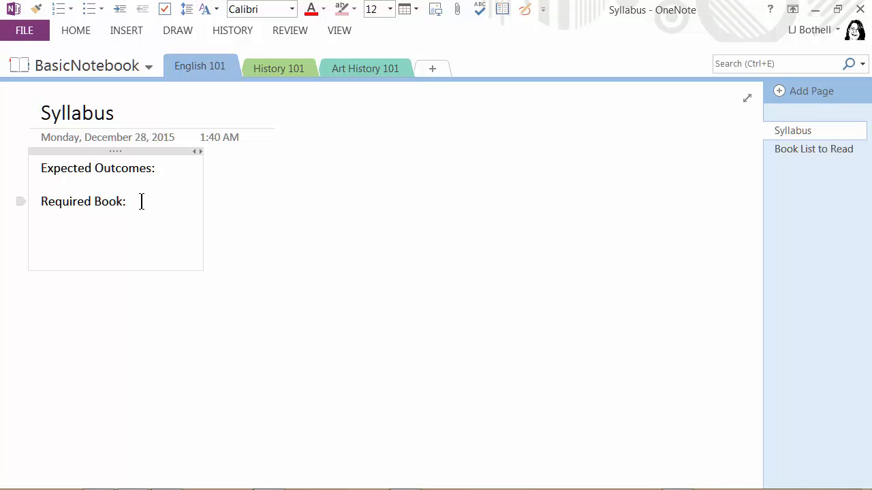
{"action": "type", "text": "Days of Lectures:"}
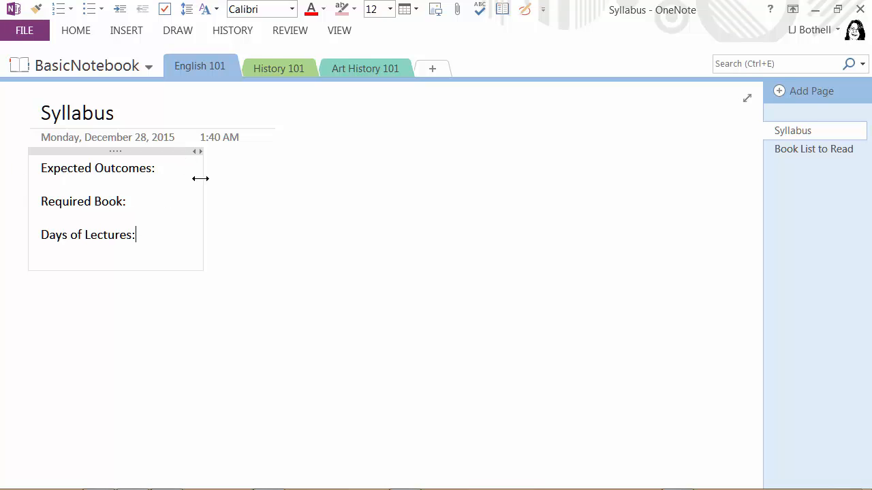
- Widen the Syllabus note container so it spans nearly the full width of the page
{"action": "left_click_drag", "start_coordinate": [201, 179], "coordinate": [718, 202]}
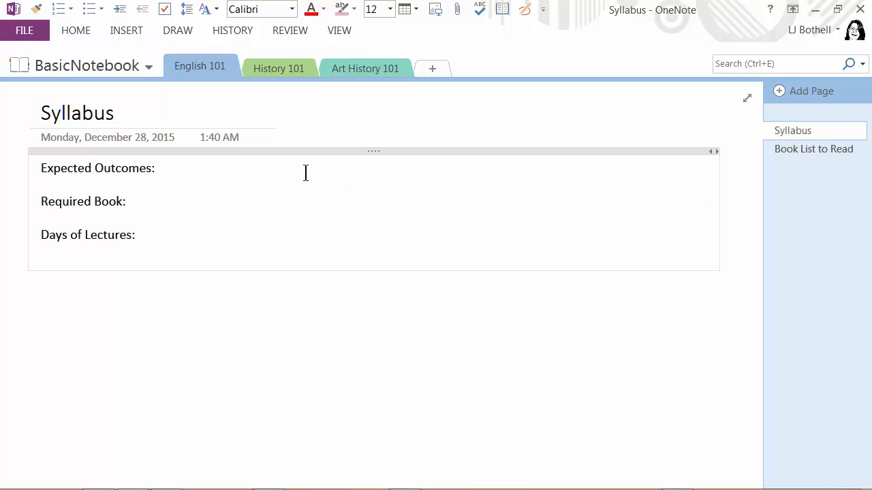
{"action": "left_click", "coordinate": [142, 183]}
{"action": "key", "text": "alt+Tab"}
- Add a new page to the English 101 section and title it Class Introductory Notes
{"action": "left_click", "coordinate": [779, 94]}
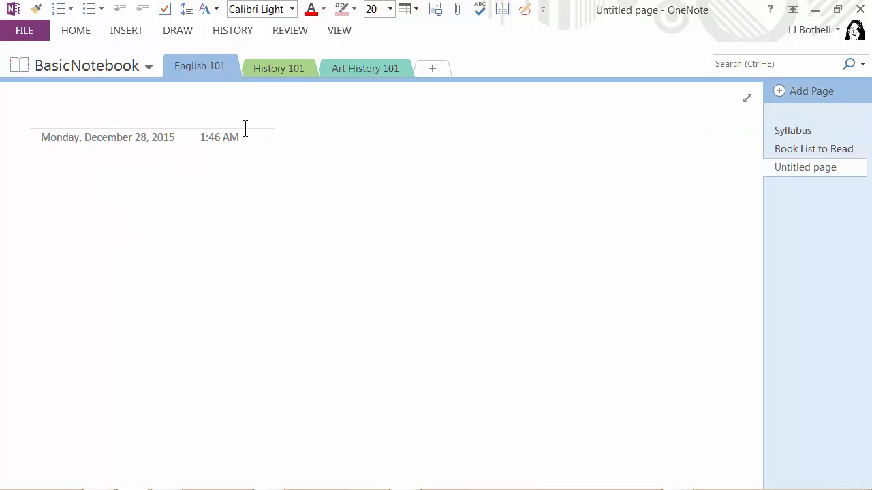
{"action": "type", "text": "Cla"}
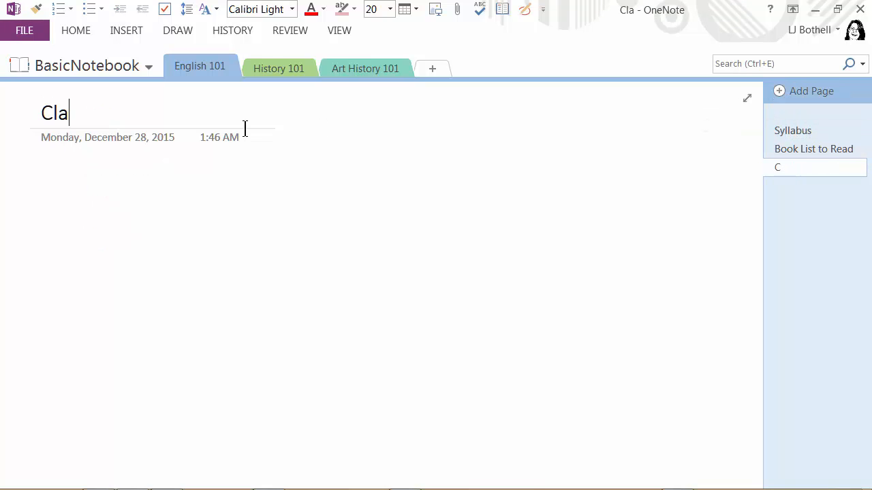
{"action": "type", "text": "ss Int"}
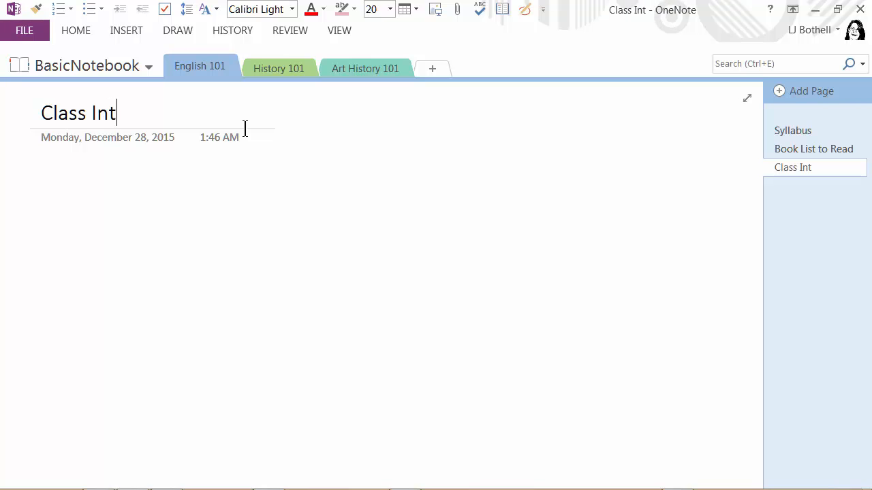
{"action": "type", "text": "roductory "}
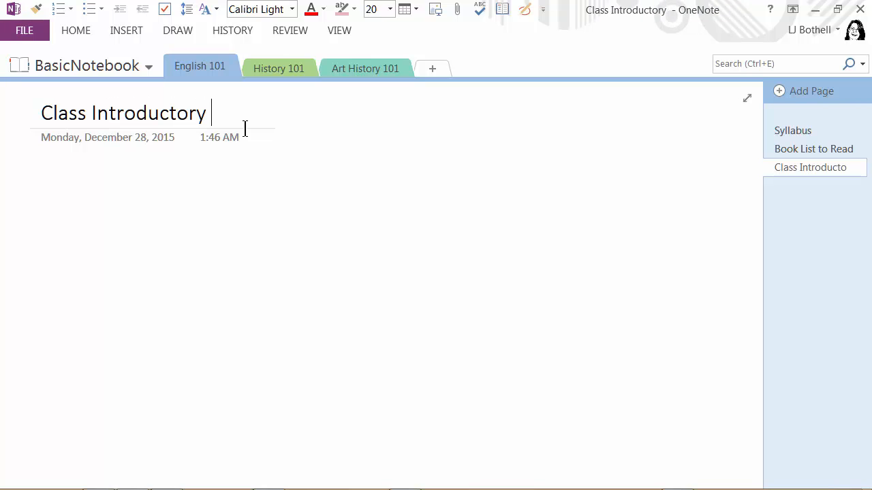
{"action": "type", "text": "Note s"}
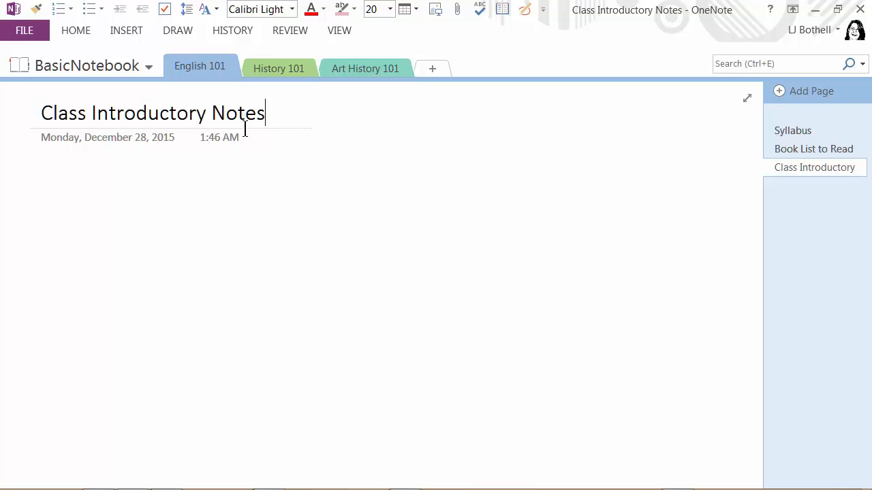
{"action": "key", "text": "Return"}
- Copy the English 101 web page in Chrome from its heading through Inclement Weather Policy, and return to OneNote
{"action": "key", "text": "alt+Tab"}
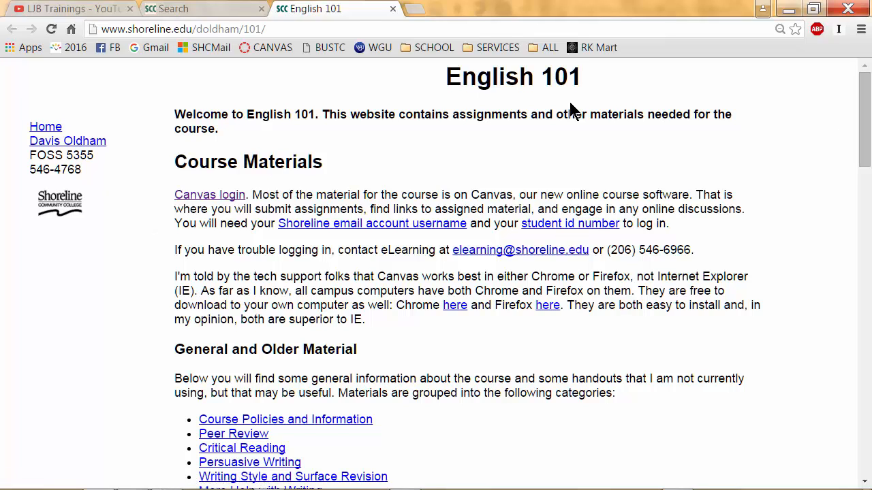
{"action": "left_click_drag", "start_coordinate": [446, 71], "coordinate": [412, 447]}
{"action": "key", "text": "ctrl+c"}
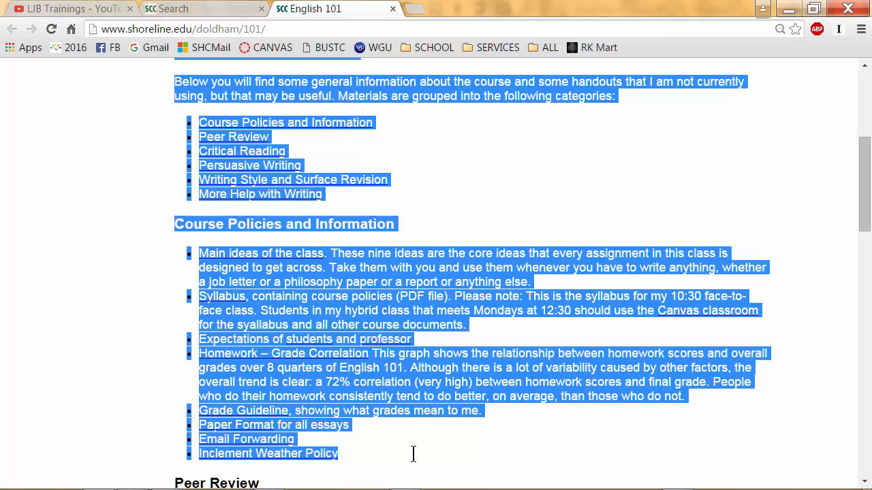
{"action": "mouse_move", "coordinate": [205, 488]}
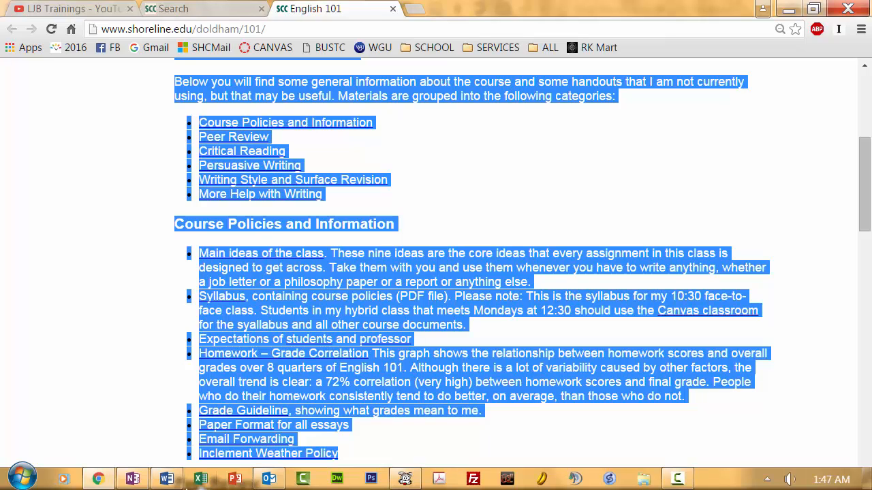
{"action": "left_click", "coordinate": [140, 480]}
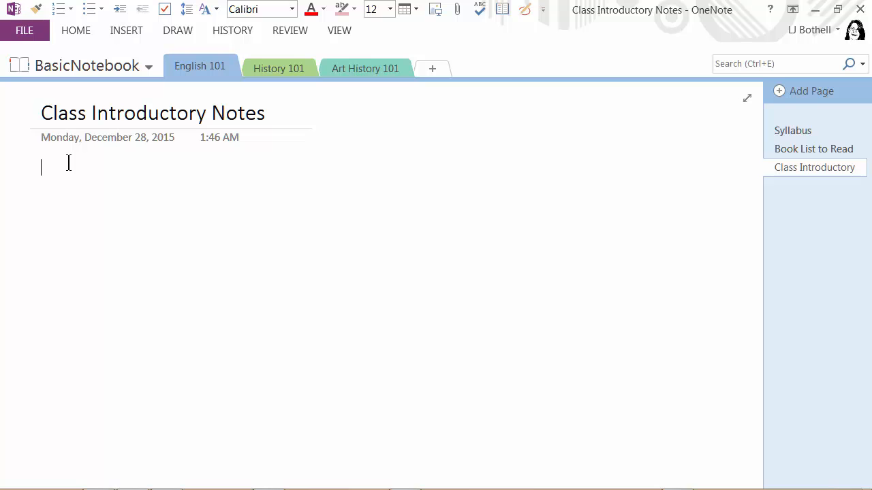
- Paste the copied web content with its formatting below the Class Introductory Notes title, and undo the paste
{"action": "key", "text": "ctrl+v"}
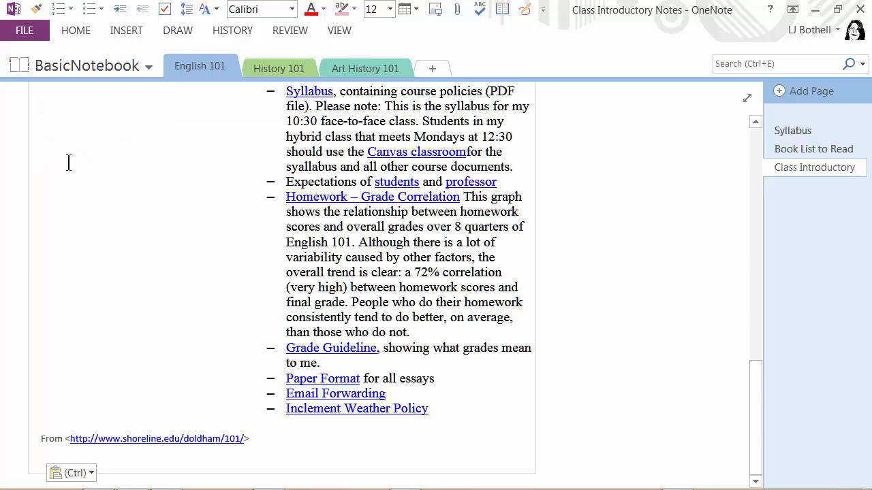
{"action": "left_click", "coordinate": [755, 158]}
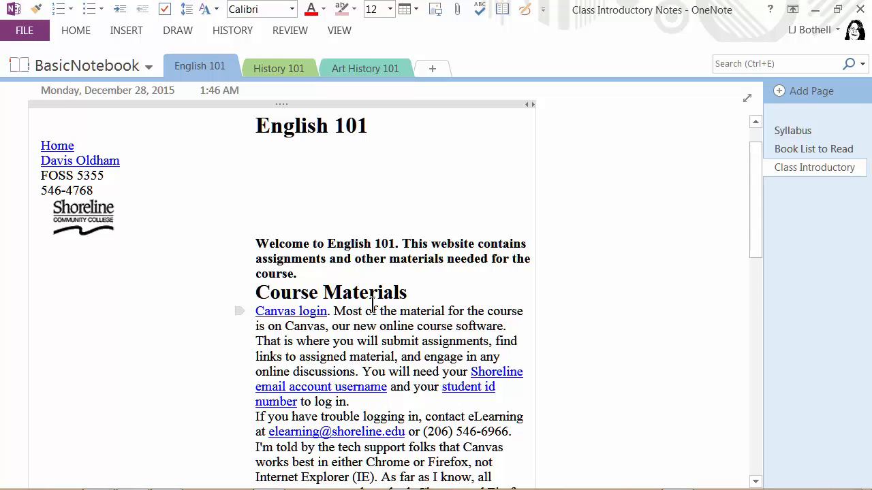
{"action": "key", "text": "ctrl+z"}
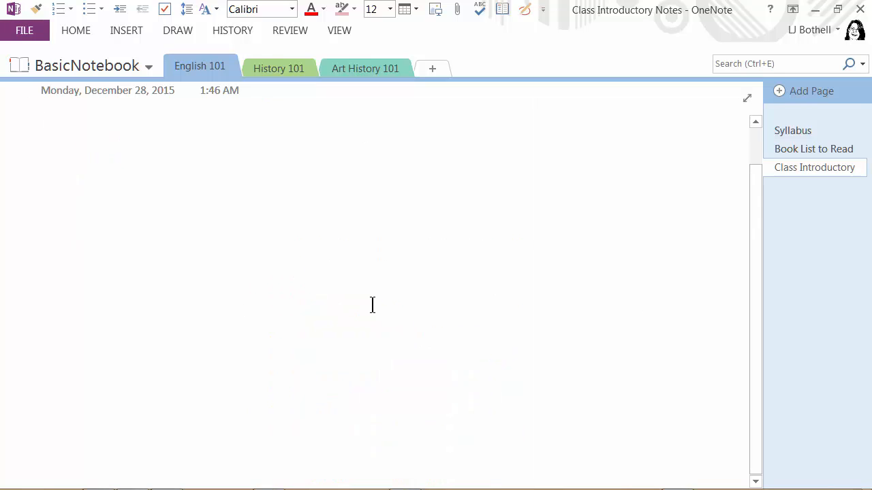
- Paste the copied web content as text only below the page title, review it, and undo the paste
{"action": "right_click", "coordinate": [46, 116]}
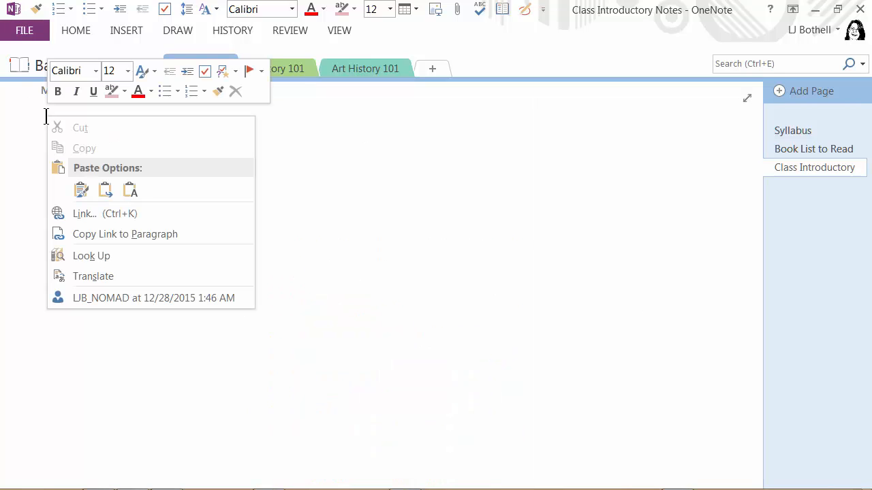
{"action": "left_click", "coordinate": [129, 190]}
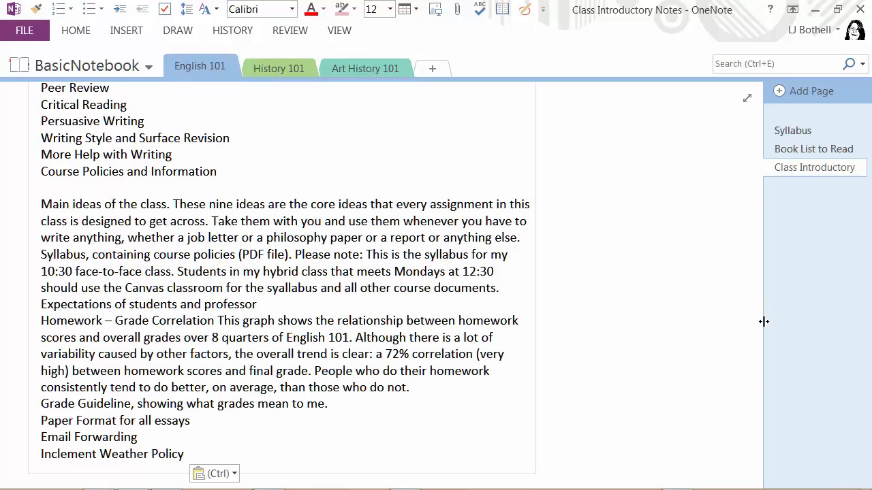
{"action": "left_click_drag", "start_coordinate": [757, 368], "coordinate": [747, 316]}
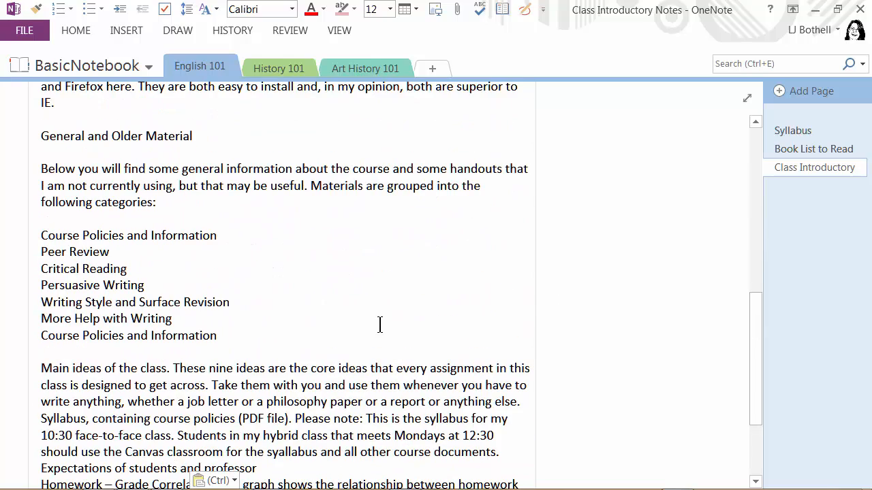
{"action": "key", "text": "ctrl+z"}
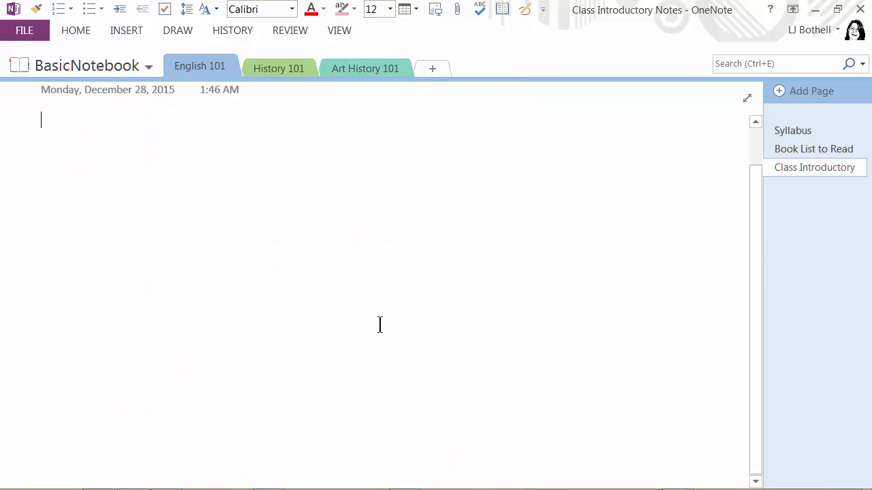
- Paste the copied English 101 web content with its original formatting and links into the Class Introductory Notes page
{"action": "key", "text": "ctrl+v"}
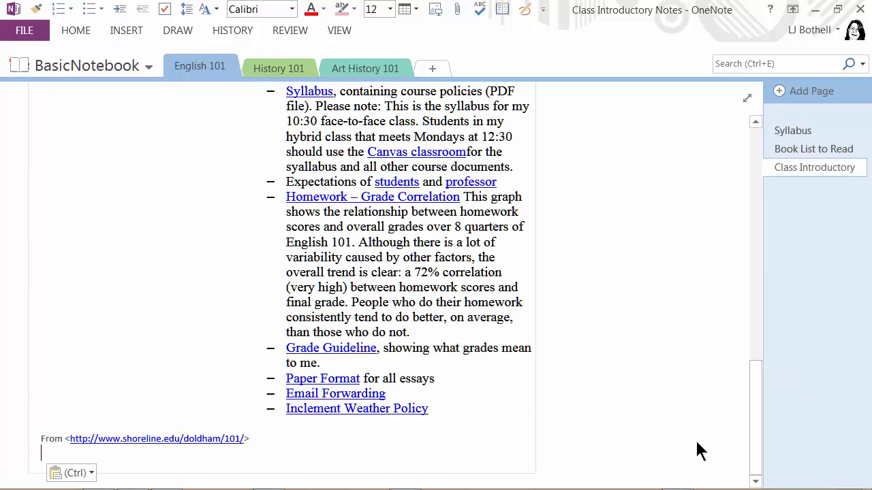
{"action": "scroll", "coordinate": [699, 451], "scroll_direction": "down", "scroll_amount": 1}
- Switch to Chrome, clear the text selection, check the English 101 page from its start, and return to OneNote
{"action": "key", "text": "alt+Tab"}
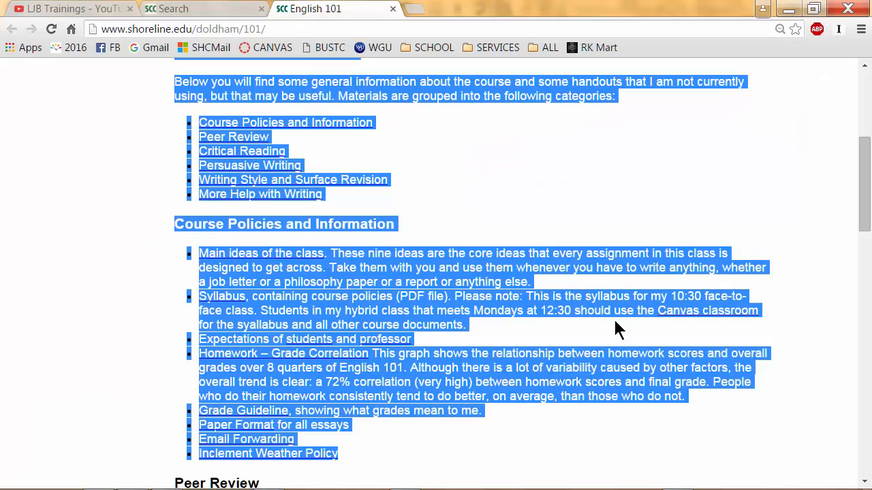
{"action": "left_click", "coordinate": [556, 204]}
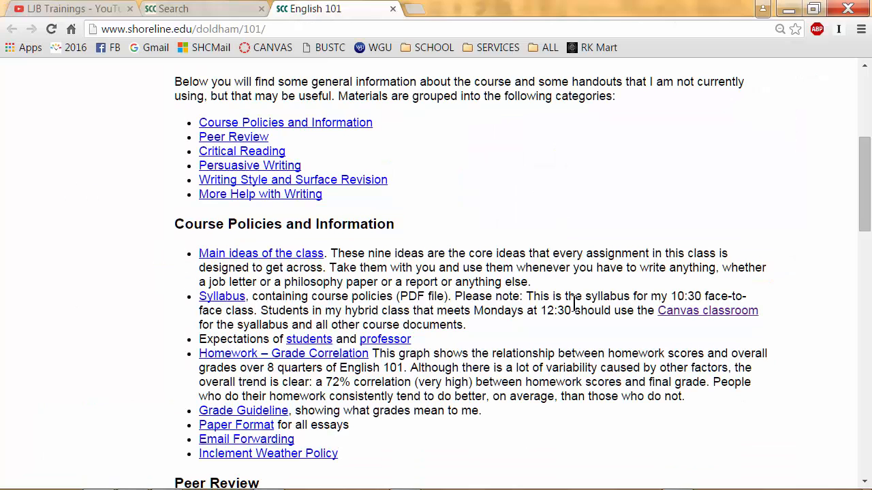
{"action": "left_click_drag", "start_coordinate": [866, 232], "coordinate": [861, 137]}
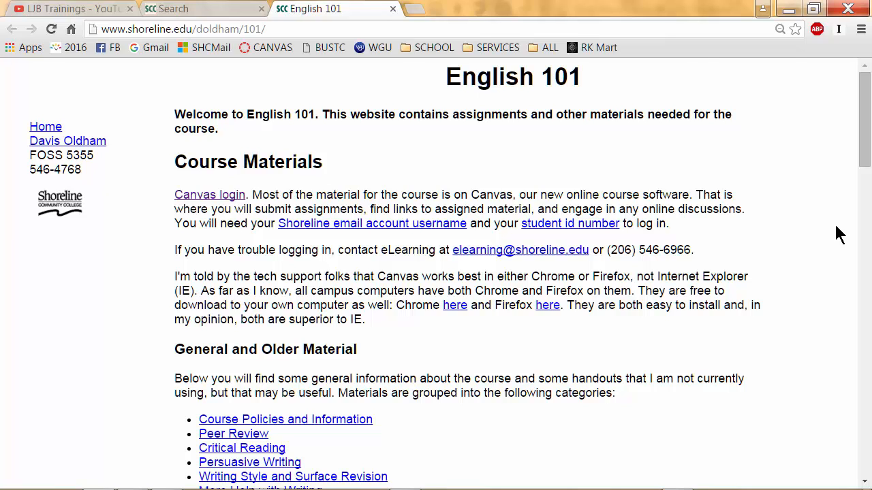
{"action": "key", "text": "alt+Tab"}
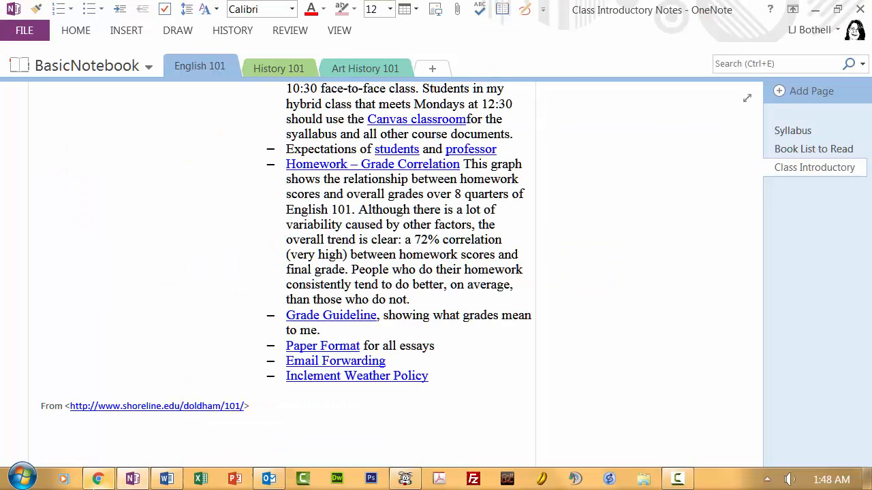
- Open the Syllabus page of the History 101 section and rename the section History 116
{"action": "mouse_move", "coordinate": [95, 482]}
{"action": "key", "text": "ctrl+v"}
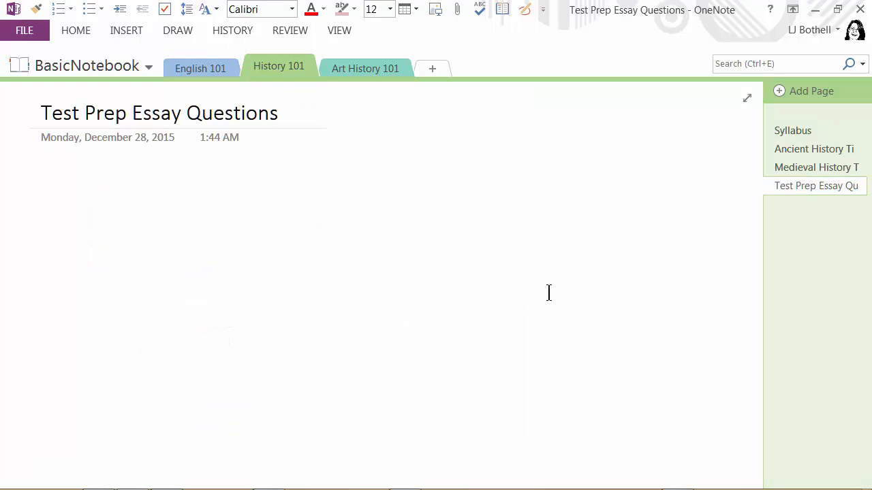
{"action": "left_click", "coordinate": [787, 130]}
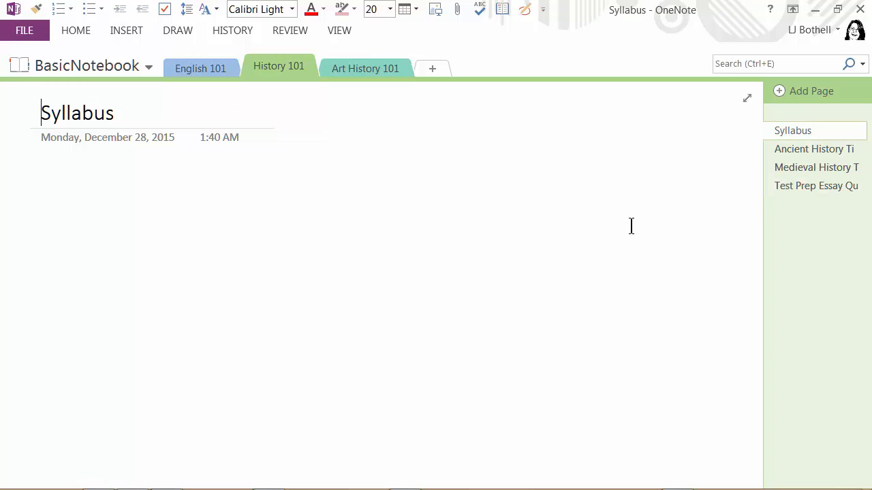
{"action": "double_click", "coordinate": [297, 74]}
{"action": "left_click", "coordinate": [303, 66]}
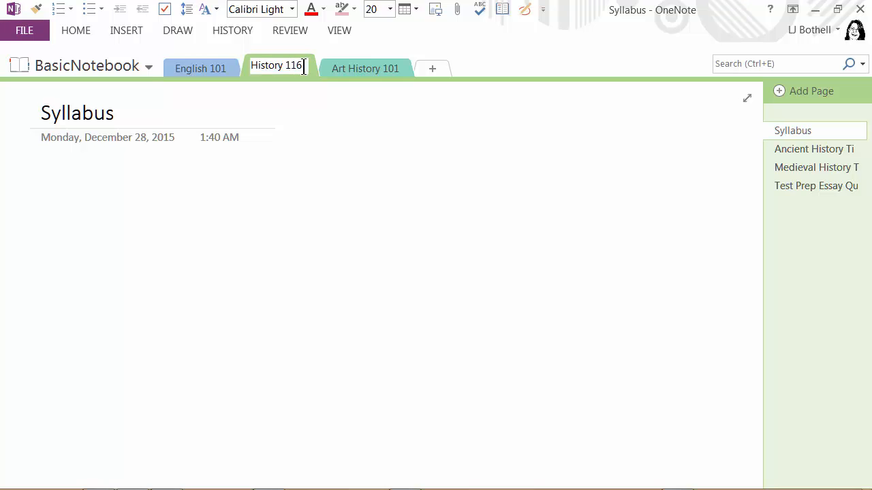
{"action": "type", "text": "16"}
{"action": "key", "text": "Return"}
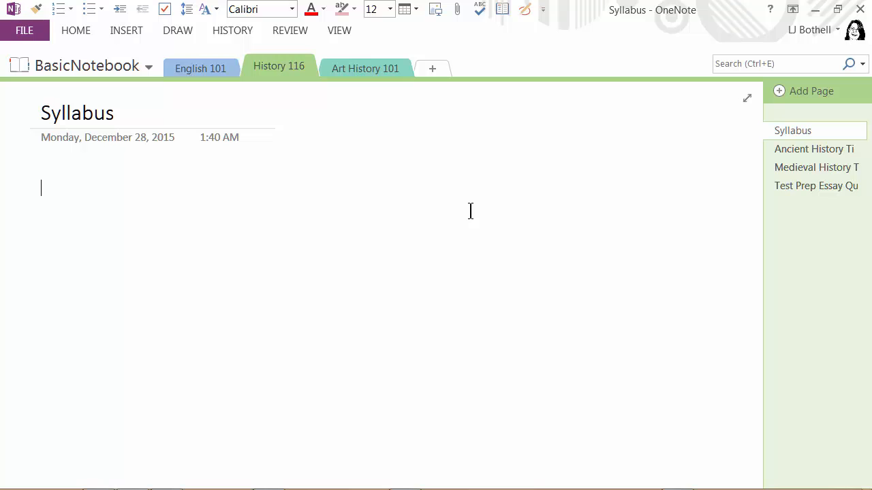
- Switch to Chrome, bring up the History 116 search results, drop the History result link onto the Syllabus page, and return to OneNote
{"action": "key", "text": "alt+Tab"}
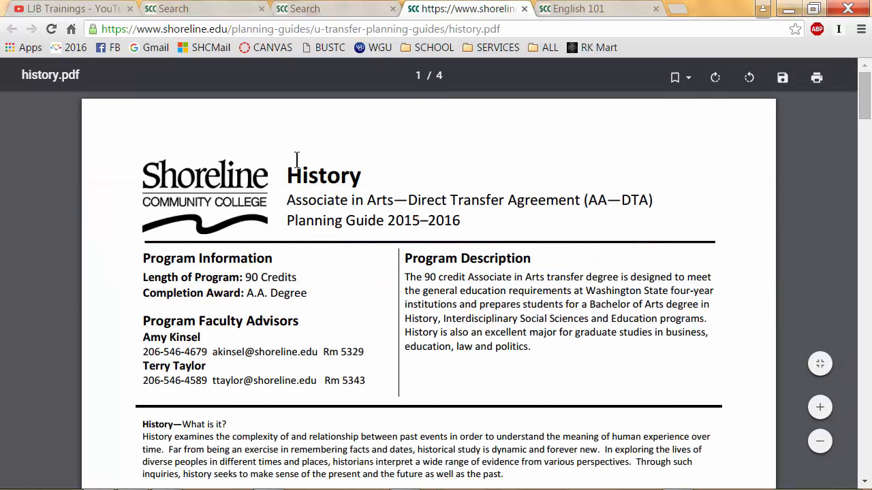
{"action": "left_click", "coordinate": [319, 15]}
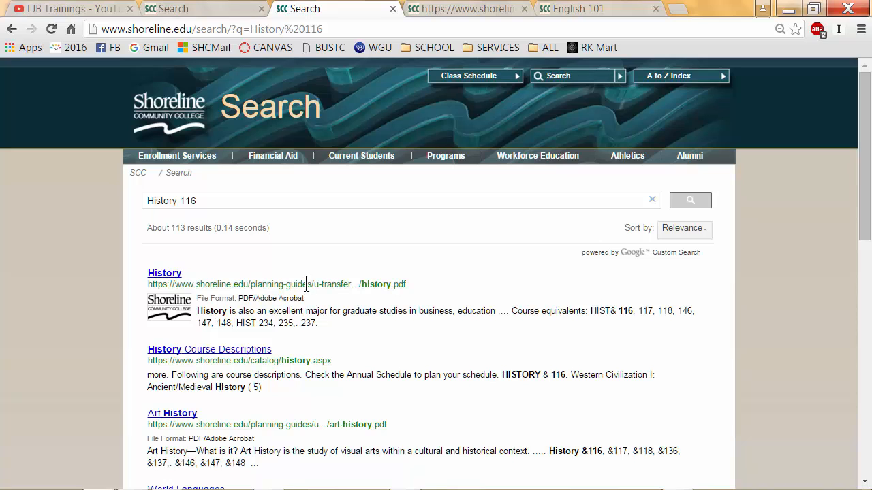
{"action": "left_click", "coordinate": [814, 8]}
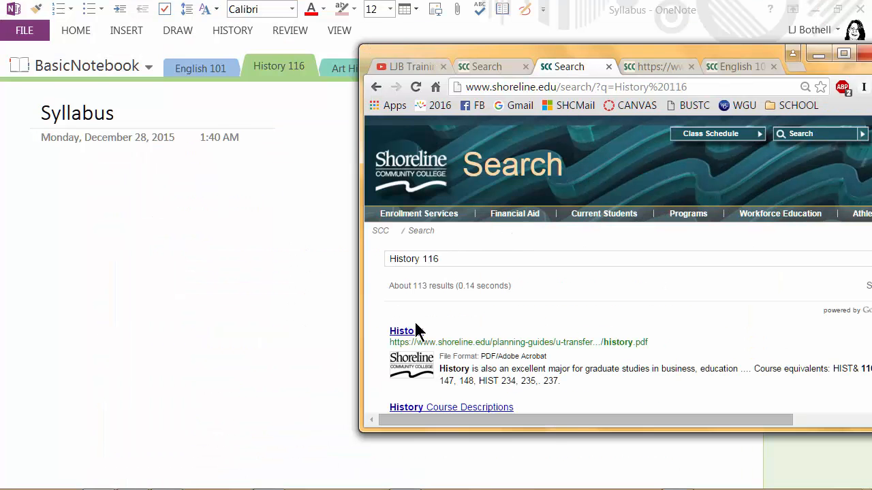
{"action": "left_click_drag", "start_coordinate": [391, 332], "coordinate": [50, 218]}
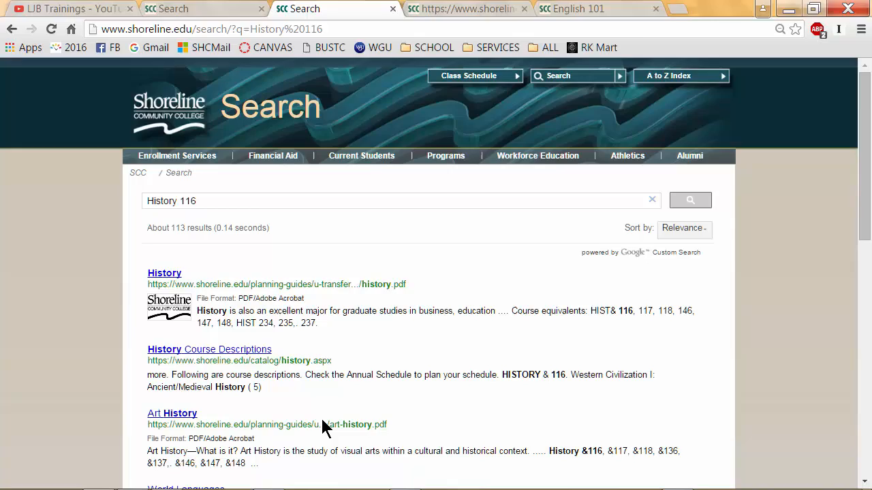
{"action": "key", "text": "alt+Tab"}
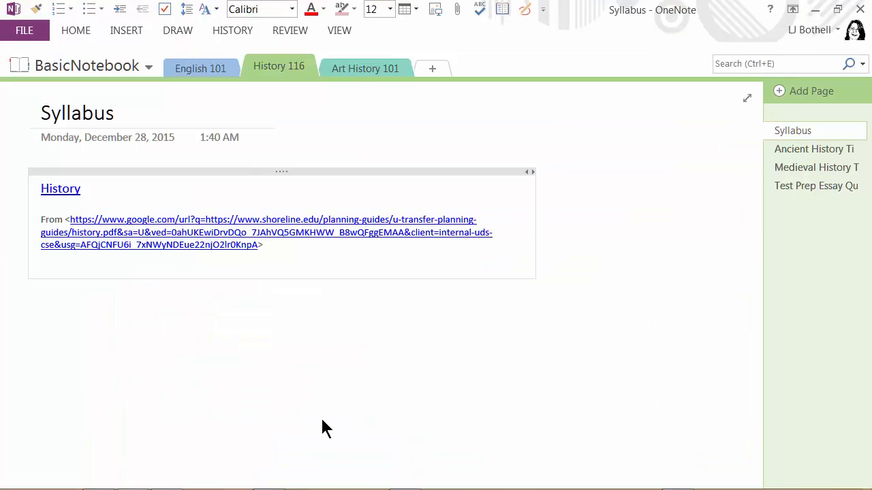
- Follow the inserted History link to test it in Chrome, return to OneNote, and delete the source reference below the link
{"action": "left_click", "coordinate": [60, 193]}
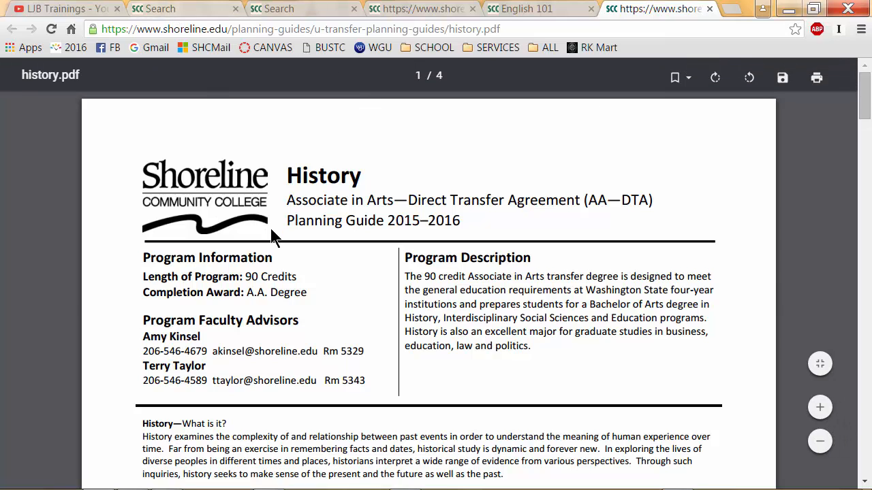
{"action": "key", "text": "alt+Tab"}
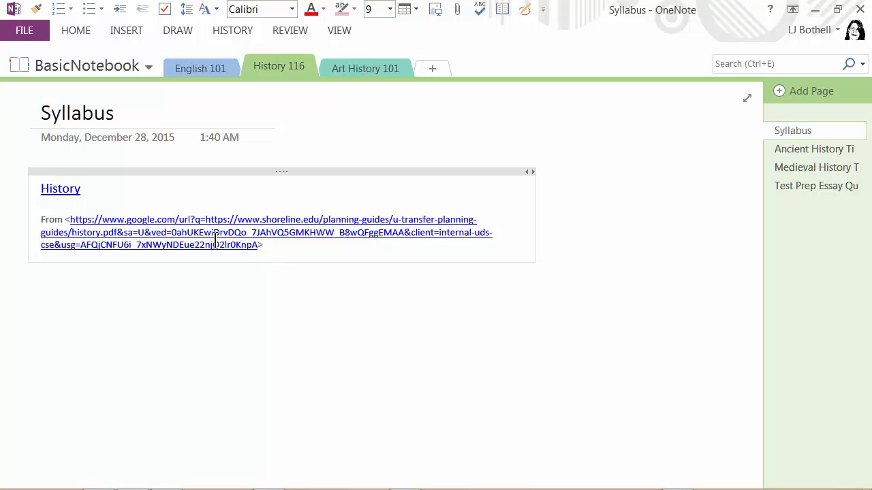
{"action": "left_click_drag", "start_coordinate": [281, 253], "coordinate": [20, 218]}
{"action": "key", "text": "BackSpace"}
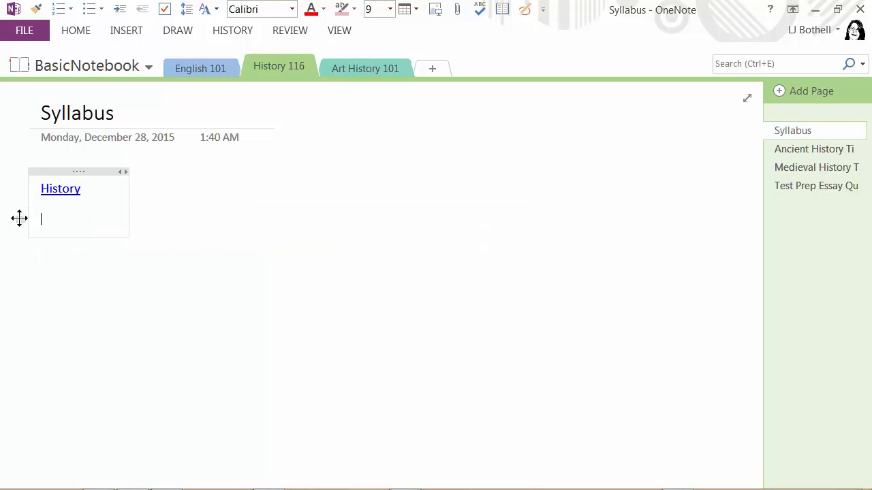
- Widen the note container and add the line "A link to the SCC History Degree" below the History link
{"action": "left_click_drag", "start_coordinate": [130, 204], "coordinate": [617, 228]}
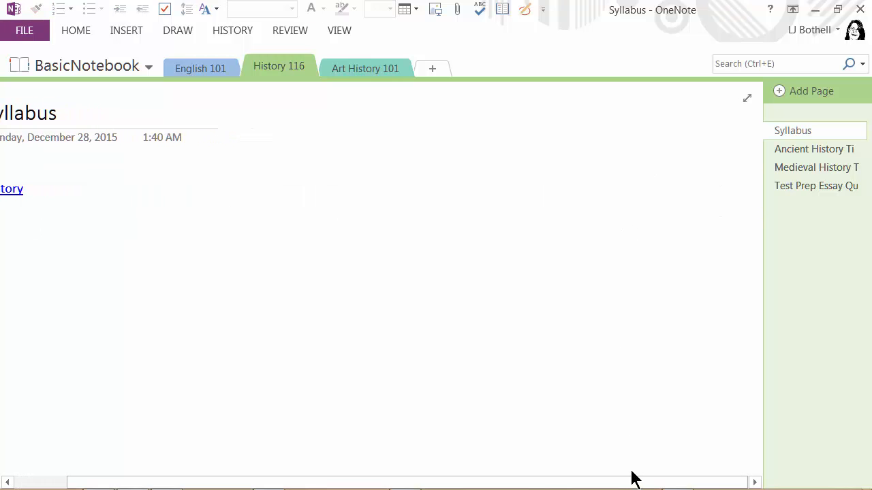
{"action": "left_click_drag", "start_coordinate": [631, 482], "coordinate": [545, 487]}
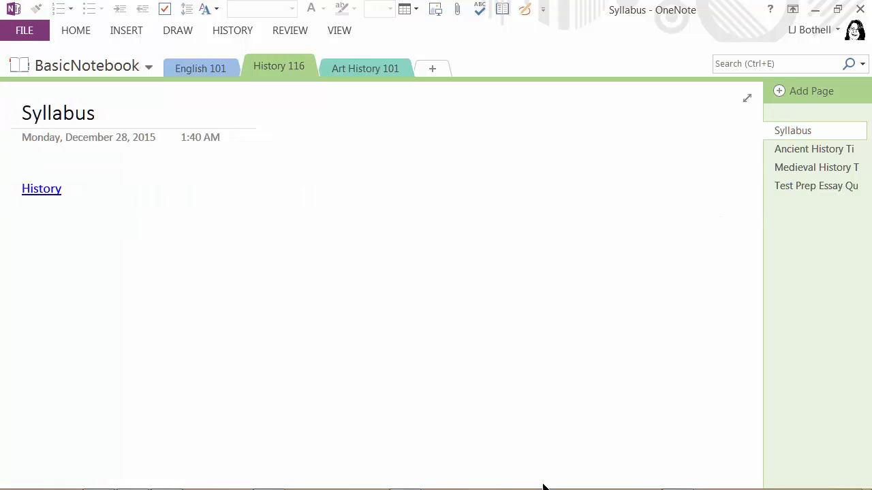
{"action": "left_click", "coordinate": [100, 211]}
{"action": "key", "text": "Return"}
{"action": "type", "text": "A"}
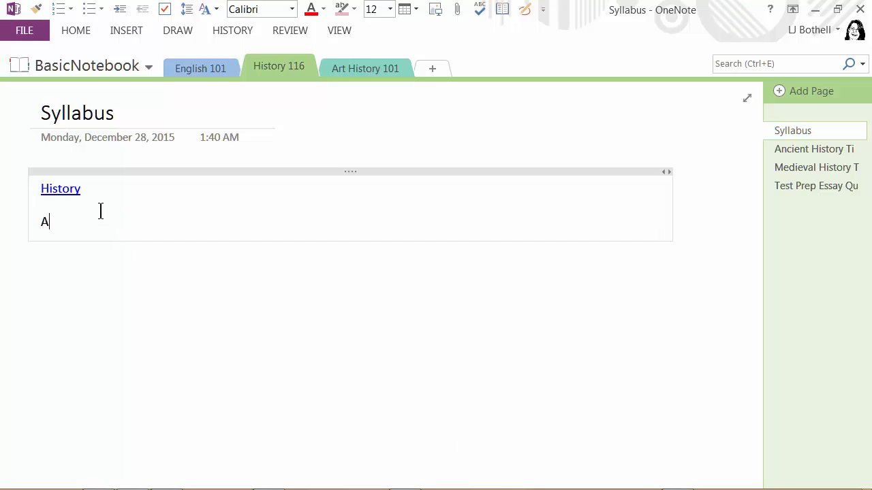
{"action": "type", "text": " link to the SCC History G"}
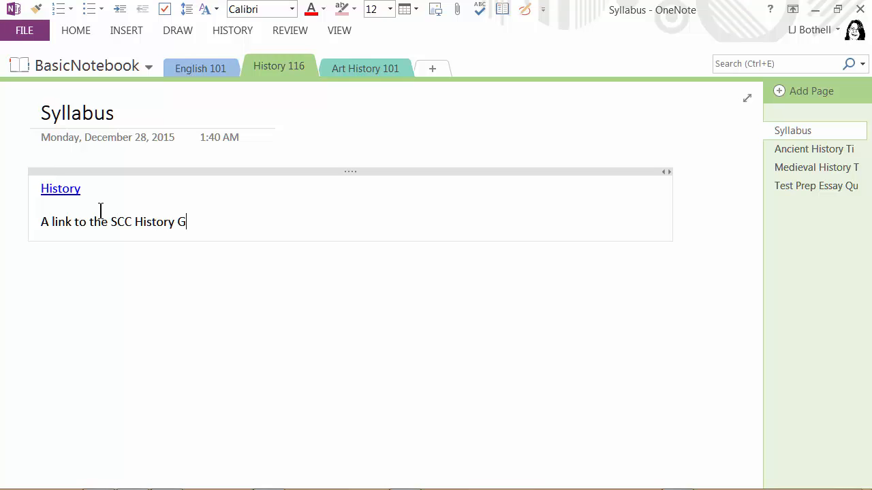
{"action": "type", "text": "e"}
{"action": "key", "text": "BackSpace"}
{"action": "key", "text": "BackSpace"}
{"action": "type", "text": "Degree"}
- Open the Art History 101 section, switch to Chrome, and search Google Images for "Egyptian Art" in a new tab
{"action": "left_click", "coordinate": [358, 72]}
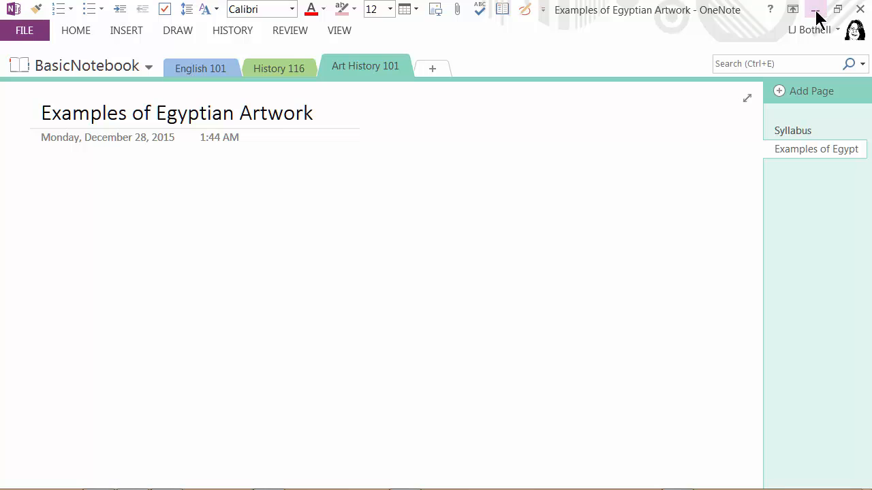
{"action": "key", "text": "alt+Tab"}
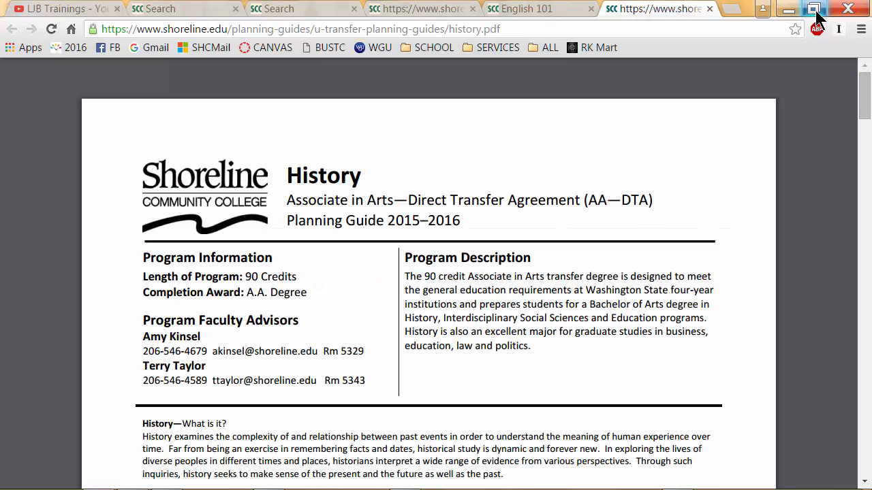
{"action": "left_click", "coordinate": [734, 8]}
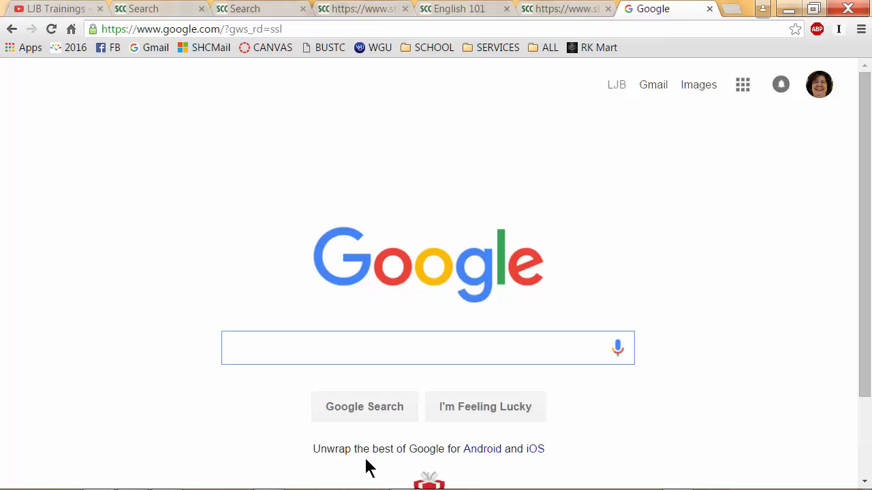
{"action": "type", "text": "Egyptia"}
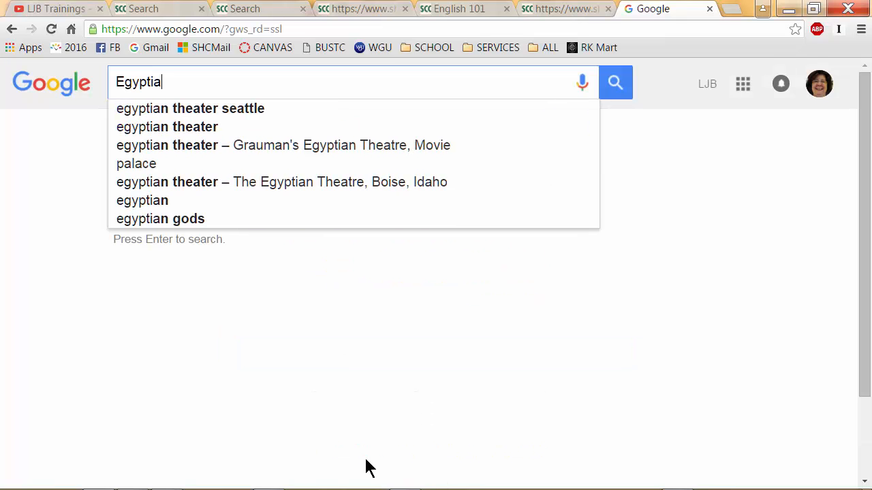
{"action": "type", "text": "n Art"}
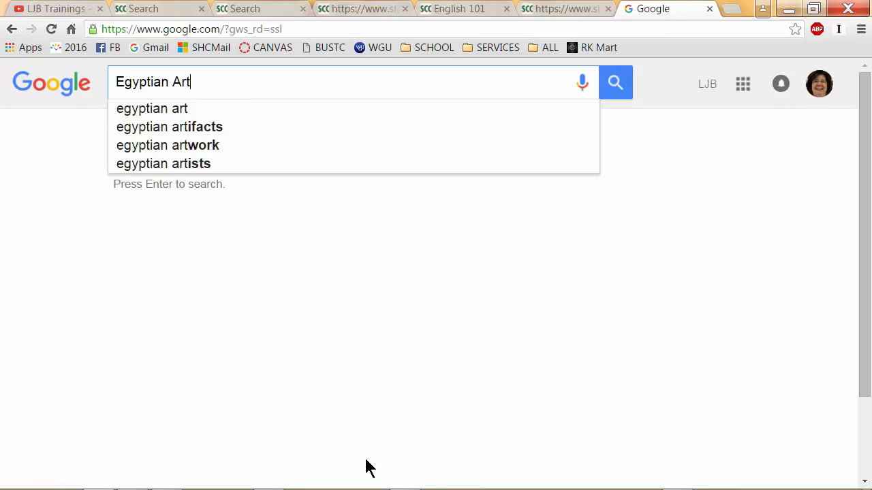
{"action": "key", "text": "Return"}
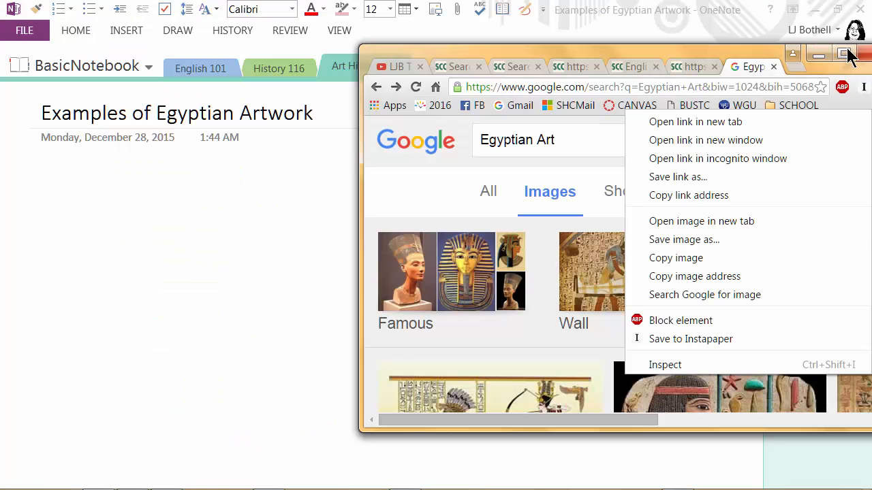
{"action": "left_click", "coordinate": [843, 54]}
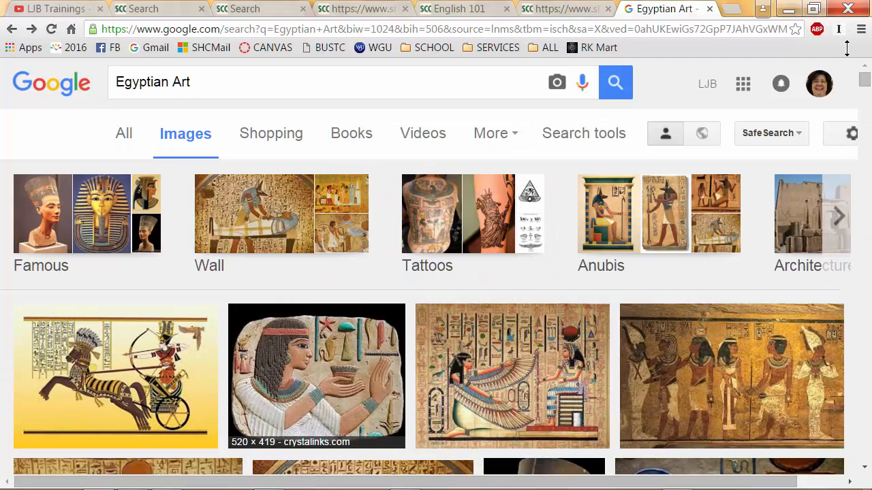
- Open the full-size crystalinks.com relief image of the woman holding a bowl and copy the image
{"action": "left_click", "coordinate": [313, 375]}
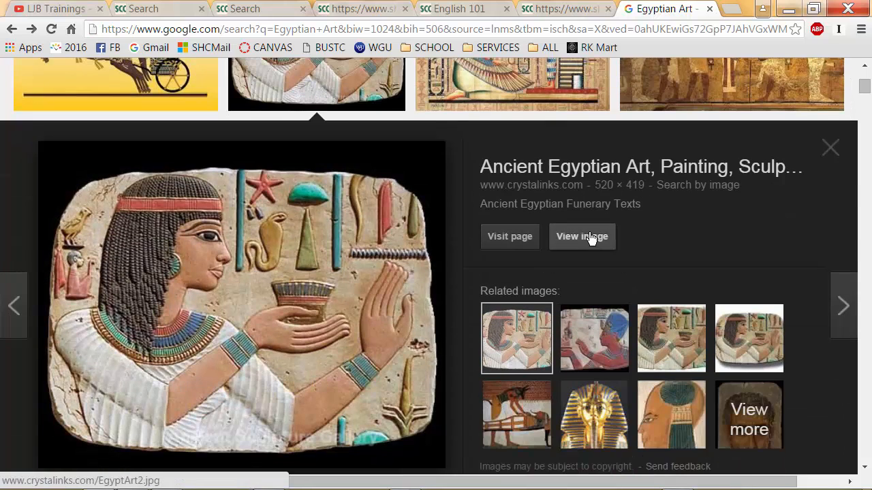
{"action": "left_click", "coordinate": [584, 236]}
{"action": "right_click", "coordinate": [264, 182]}
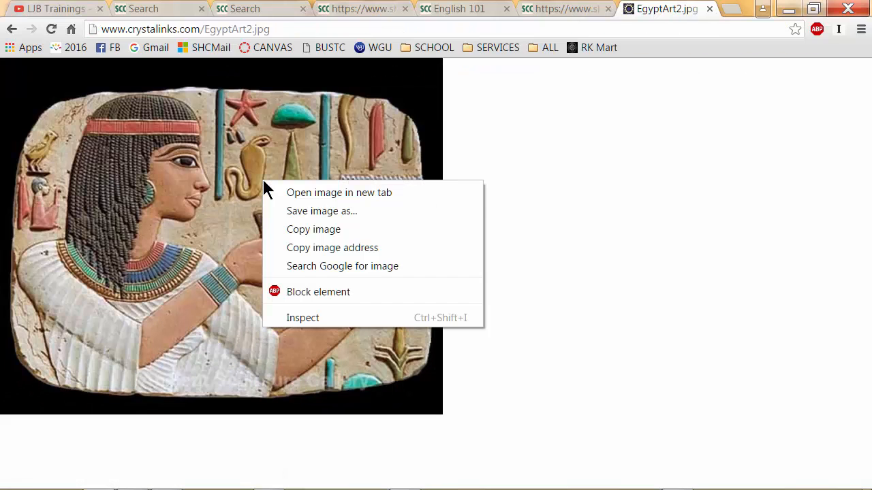
{"action": "left_click", "coordinate": [294, 235]}
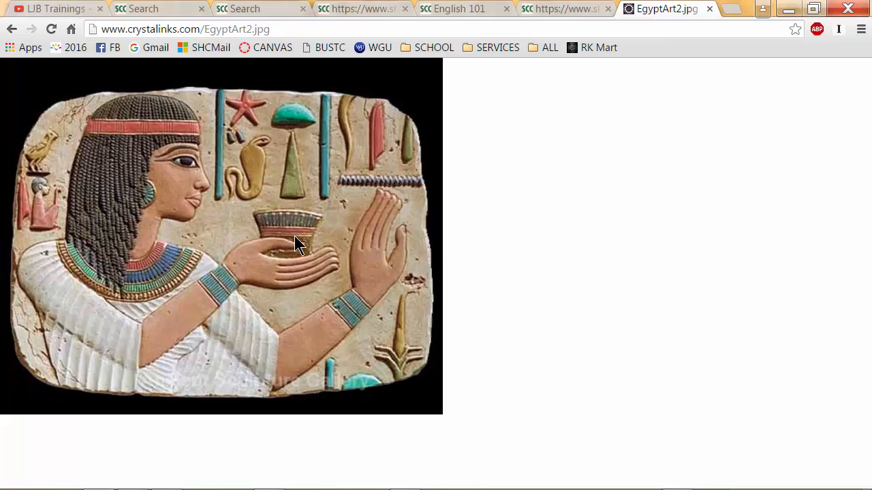
- Switch to OneNote and paste the copied image below the title of the Examples of Egyptian Artwork page
{"action": "key", "text": "alt+Tab"}
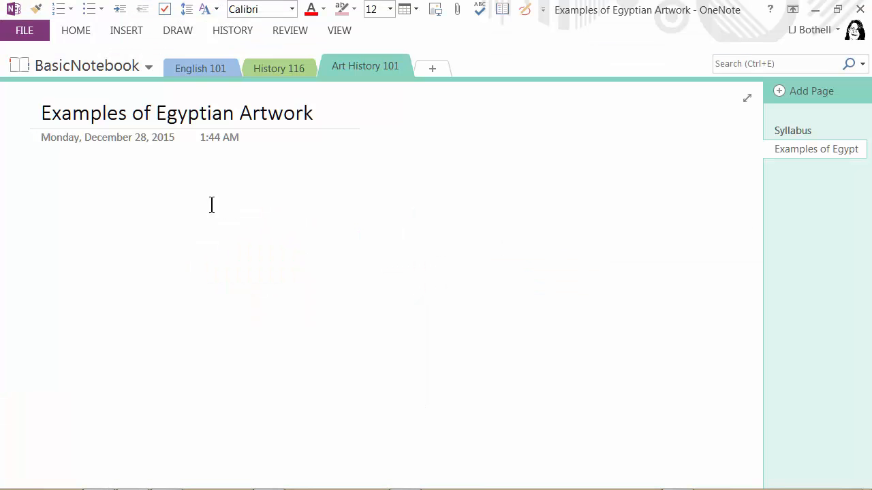
{"action": "left_click", "coordinate": [43, 170]}
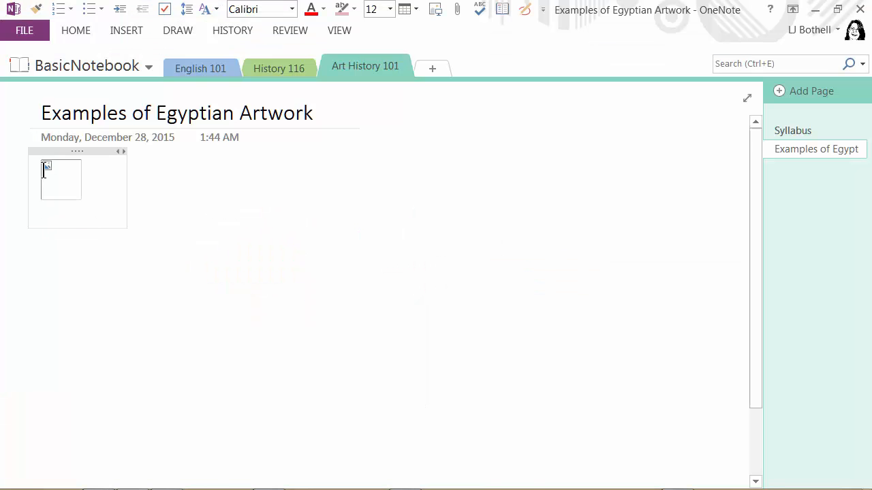
{"action": "key", "text": "ctrl+v"}
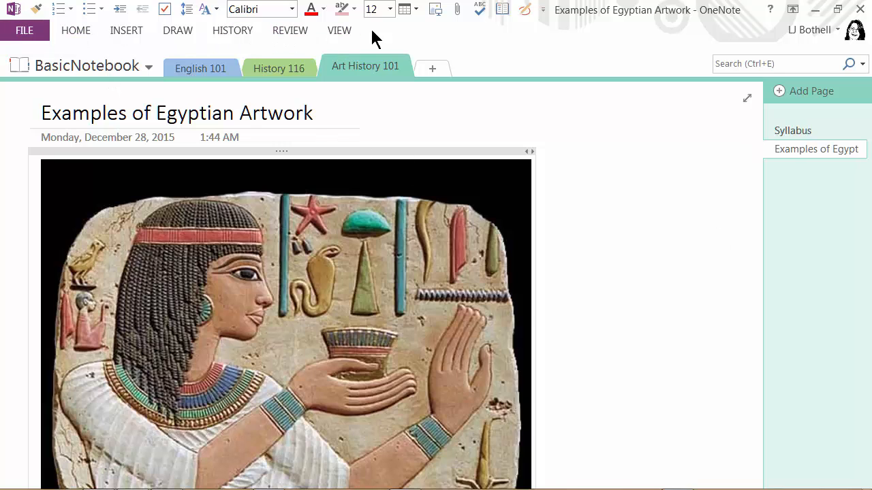
- Set the ribbon display to Show Tabs and Commands and open the Syllabus page of the English 101 section
{"action": "left_click", "coordinate": [793, 10]}
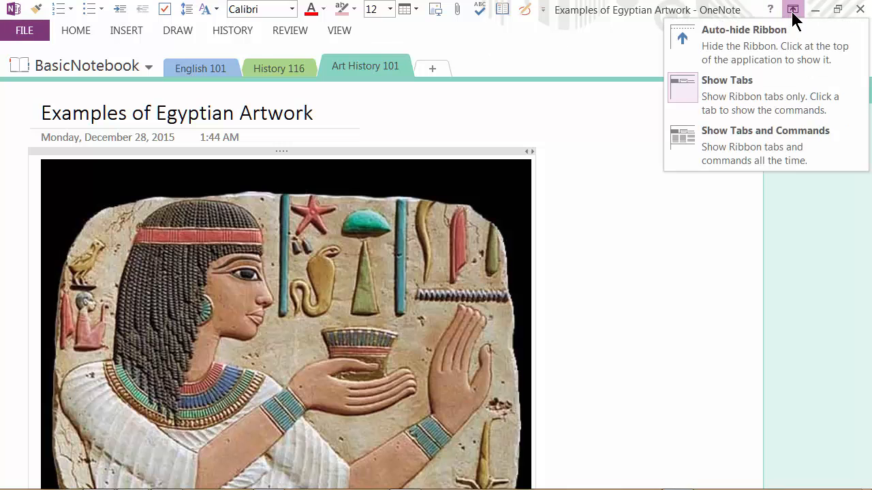
{"action": "left_click", "coordinate": [741, 143]}
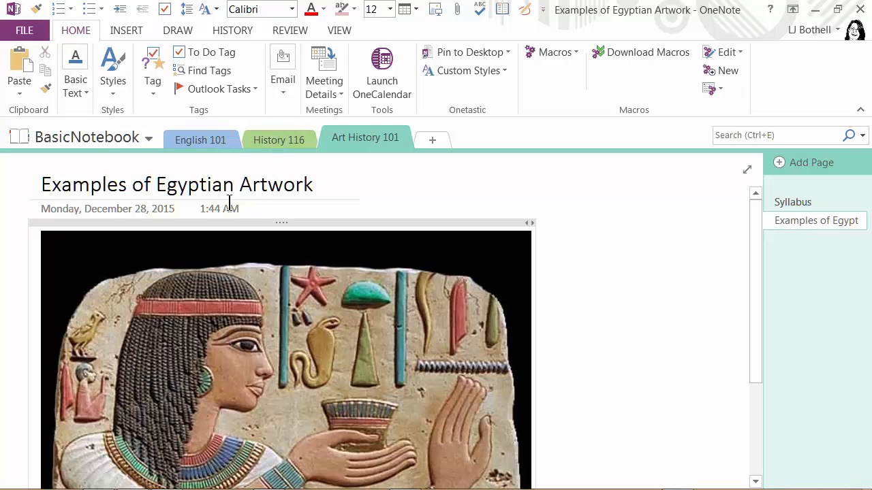
{"action": "left_click", "coordinate": [195, 142]}
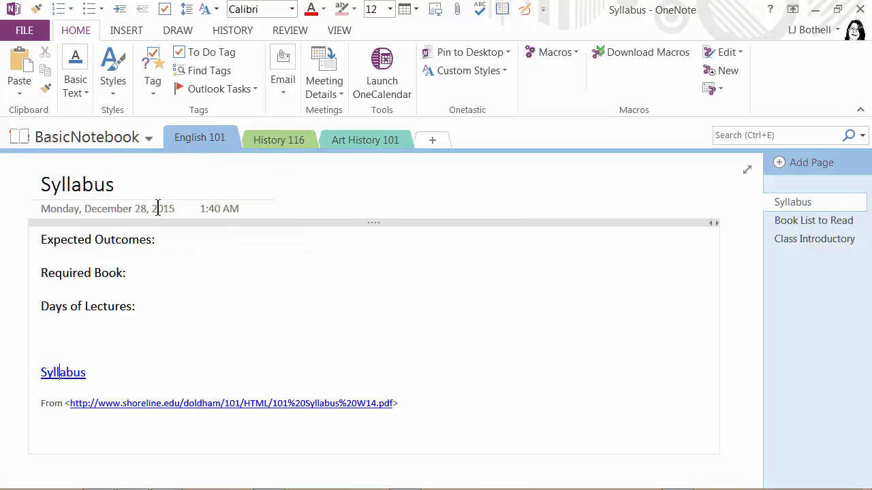
- Make "Expected Outcomes:" bold and "Required Book" italic on the Syllabus page
{"action": "left_click_drag", "start_coordinate": [160, 240], "coordinate": [31, 238]}
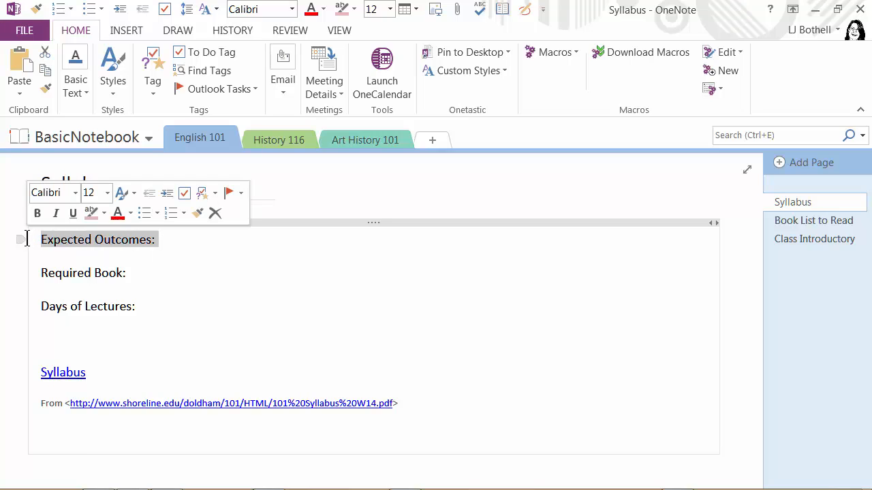
{"action": "key", "text": "ctrl+b"}
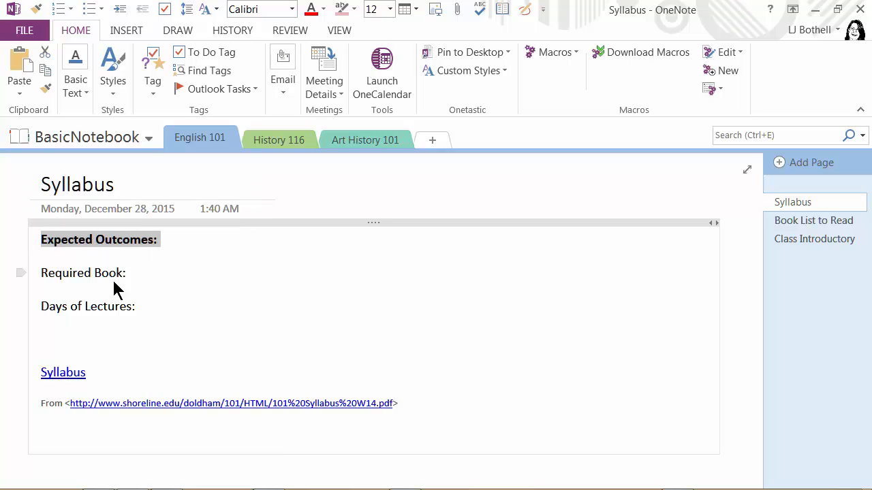
{"action": "left_click_drag", "start_coordinate": [122, 273], "coordinate": [40, 273]}
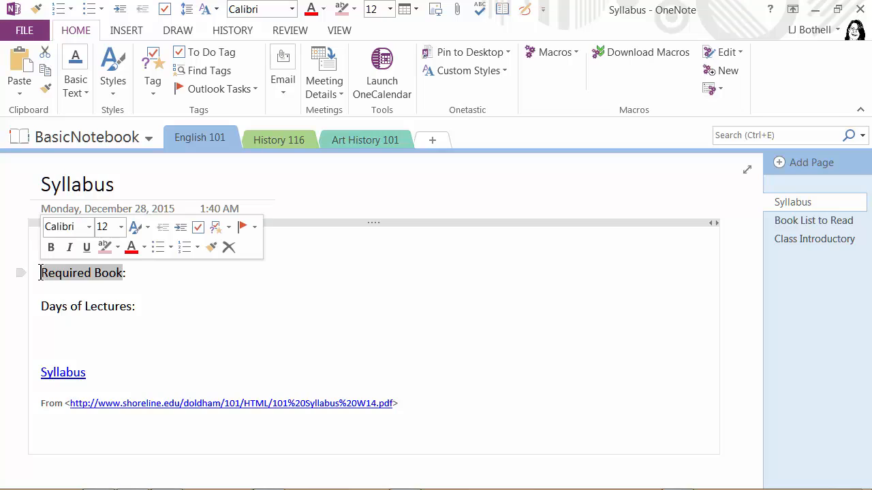
{"action": "key", "text": "ctrl+i"}
- Highlight the words "Days of Lectures" on the Syllabus page in light turquoise
{"action": "left_click_drag", "start_coordinate": [38, 306], "coordinate": [131, 306]}
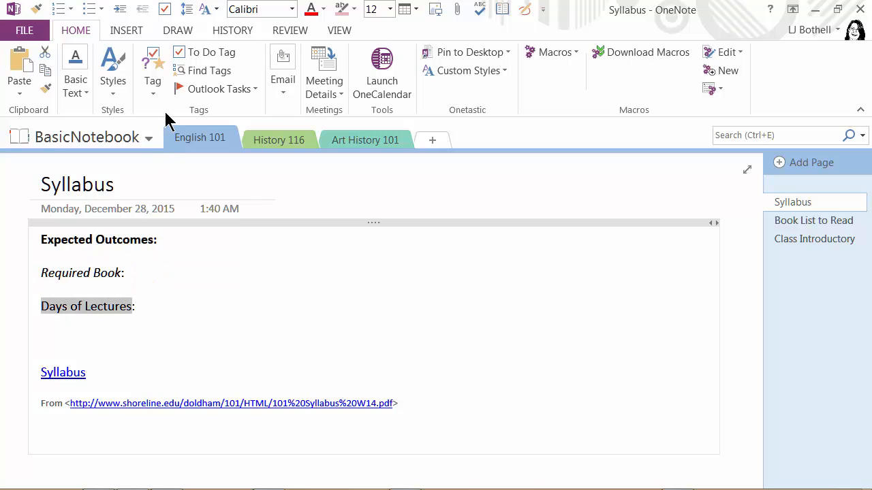
{"action": "left_click", "coordinate": [113, 89]}
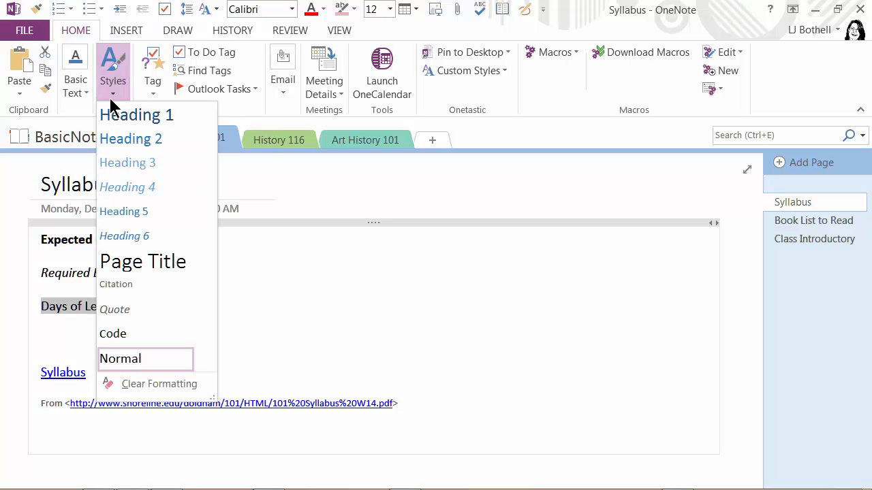
{"action": "left_click", "coordinate": [110, 98]}
{"action": "left_click", "coordinate": [85, 89]}
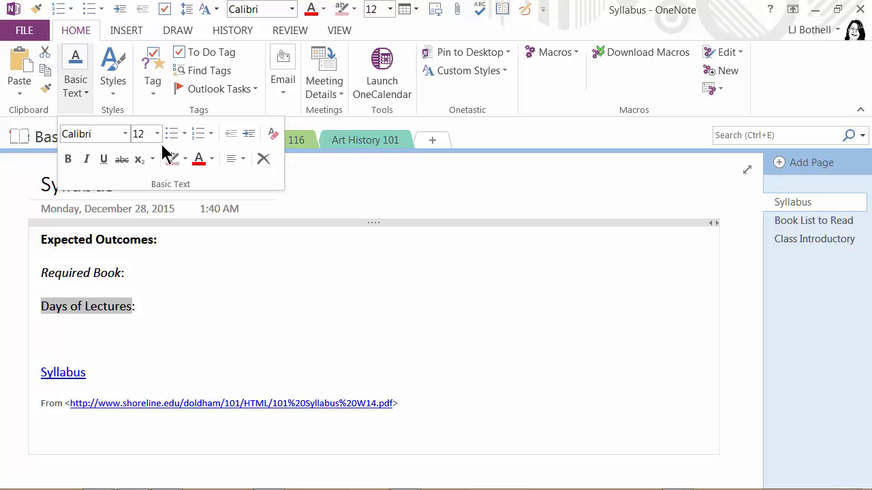
{"action": "left_click", "coordinate": [186, 160]}
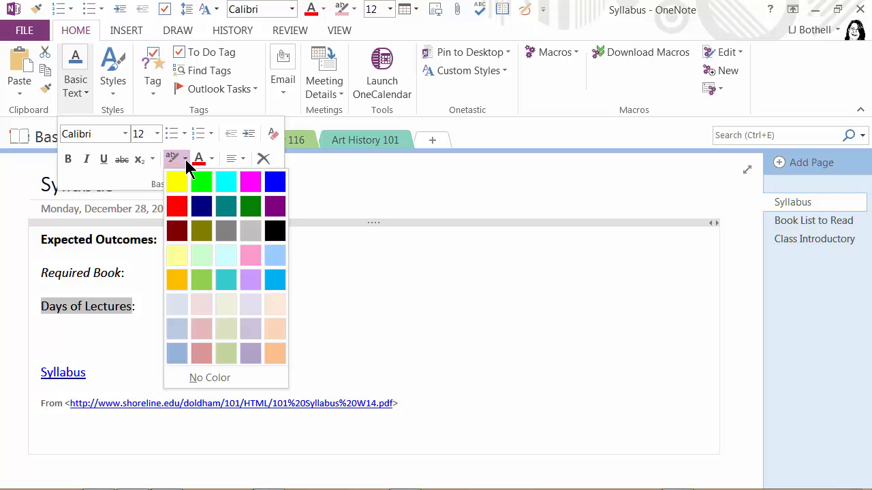
{"action": "left_click", "coordinate": [225, 256]}
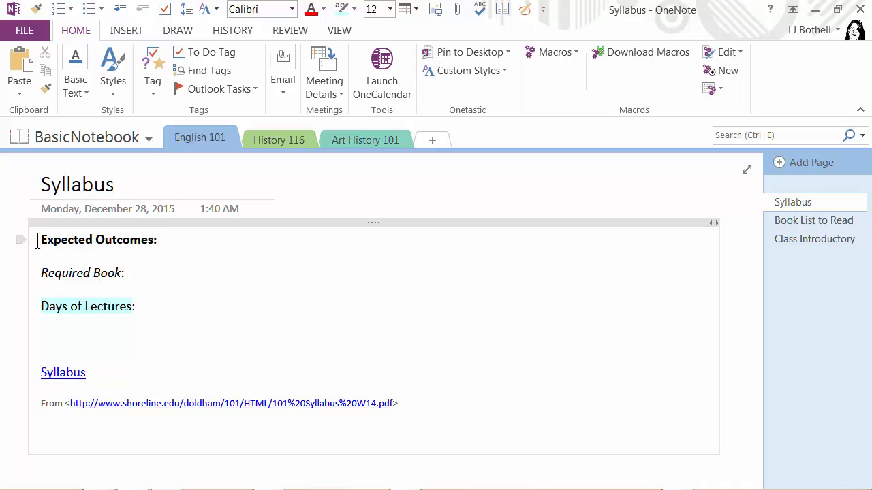
- Open the Book List to Read page and list "Huck Finn" and "Stephen King's The Stand" on separate lines
{"action": "left_click", "coordinate": [789, 220]}
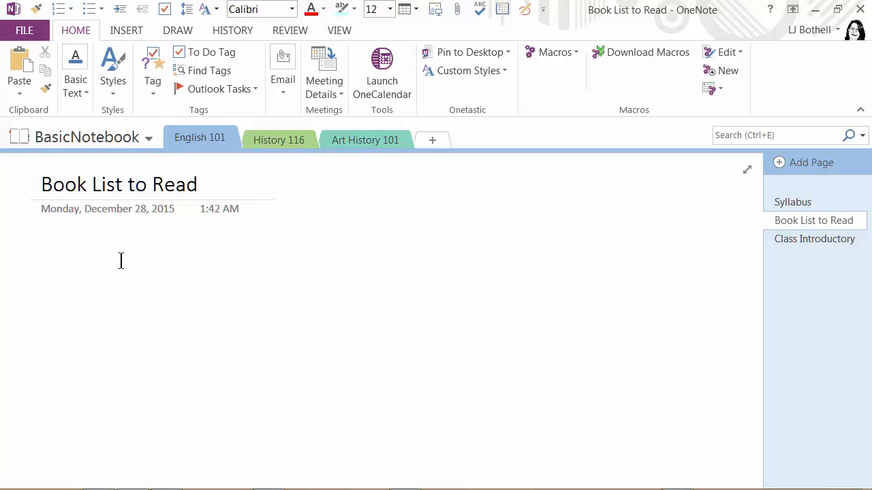
{"action": "type", "text": "Huck "}
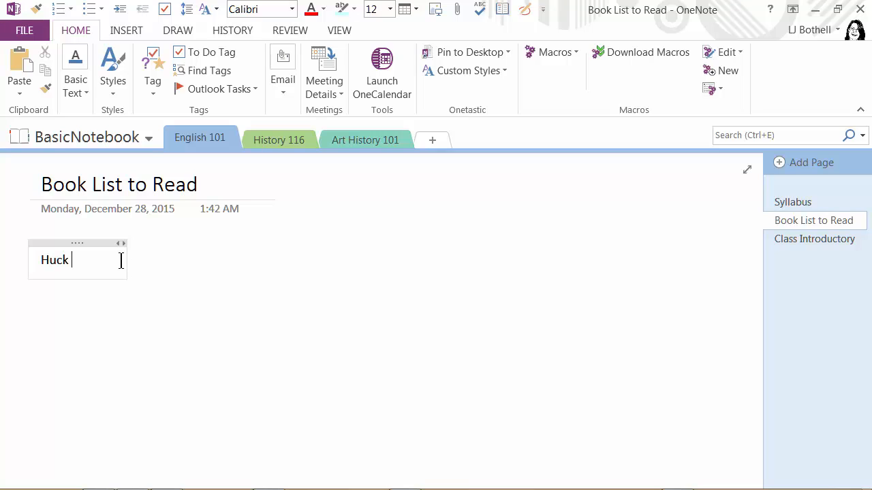
{"action": "type", "text": "Finn"}
{"action": "key", "text": "Return"}
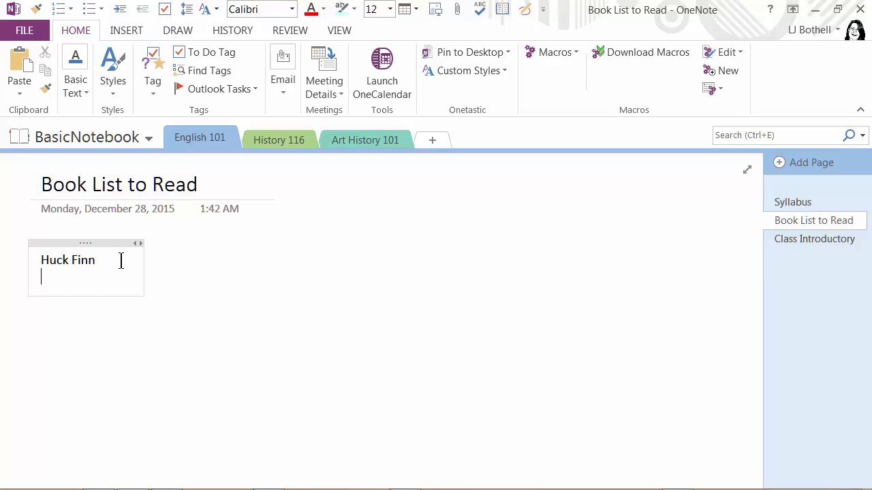
{"action": "type", "text": "Stephen King's The "}
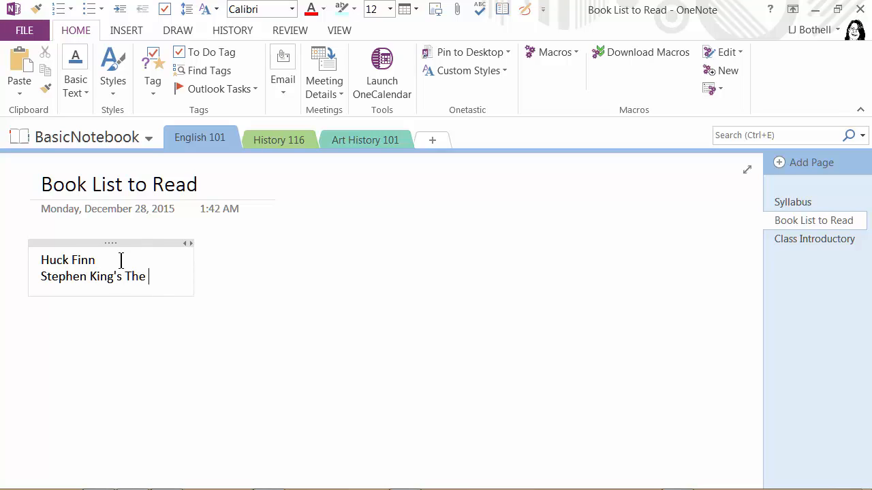
{"action": "type", "text": "Stand"}
{"action": "key", "text": "Return"}
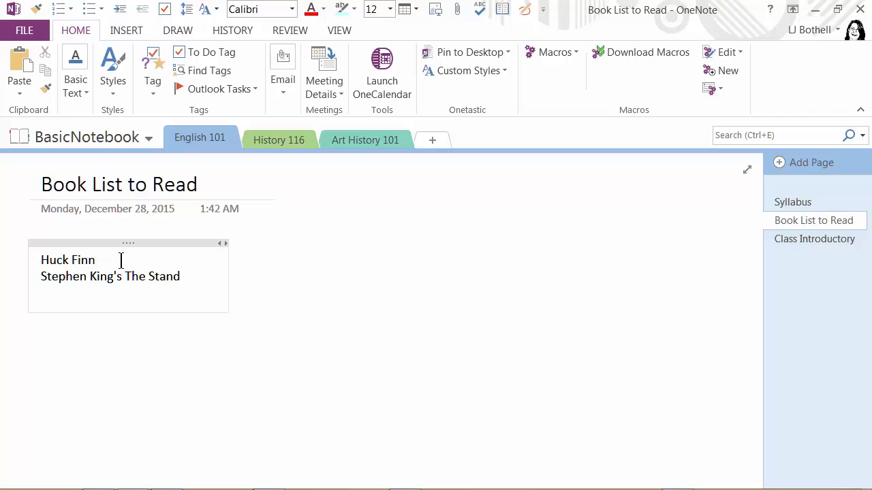
- Add "Anthology of Short Stories for the 20th Century" as the third entry in the book list
{"action": "type", "text": "thology of Sh"}
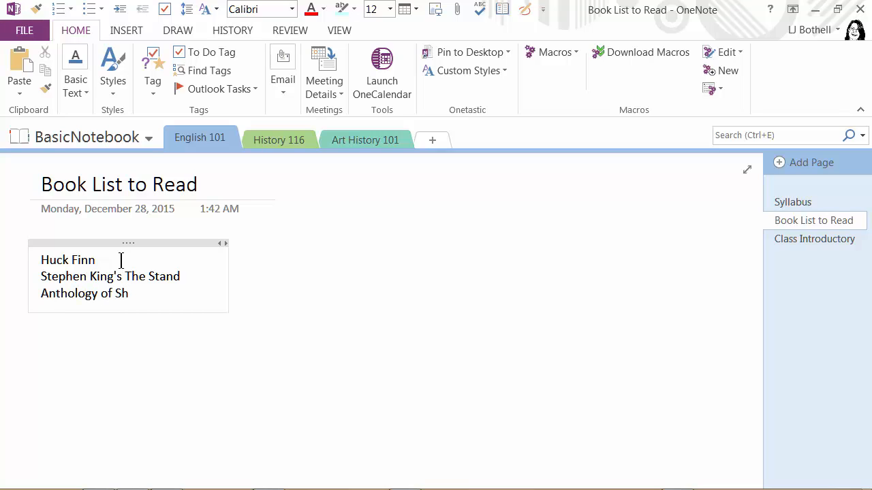
{"action": "type", "text": "ort Storie"}
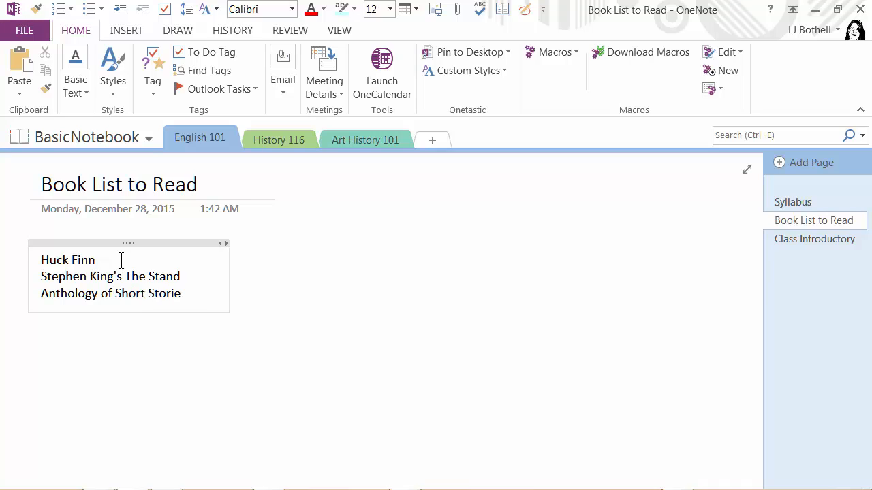
{"action": "type", "text": "s for the 20"}
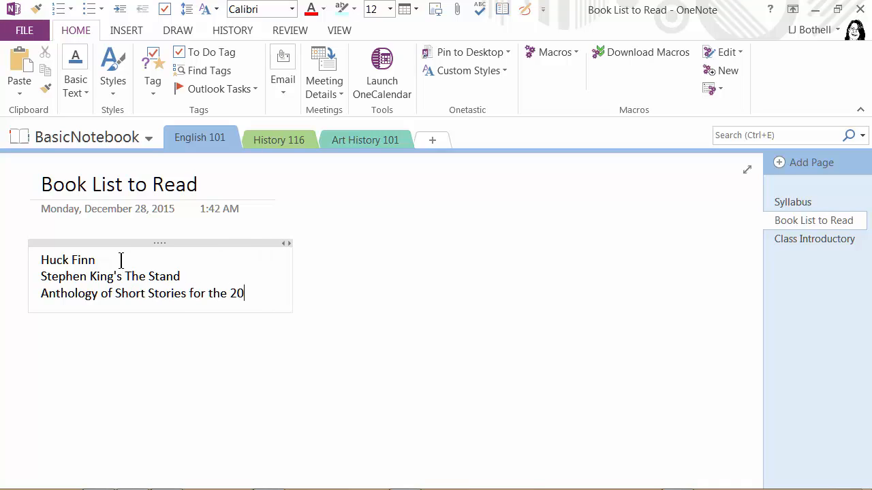
{"action": "type", "text": "th Centruy"}
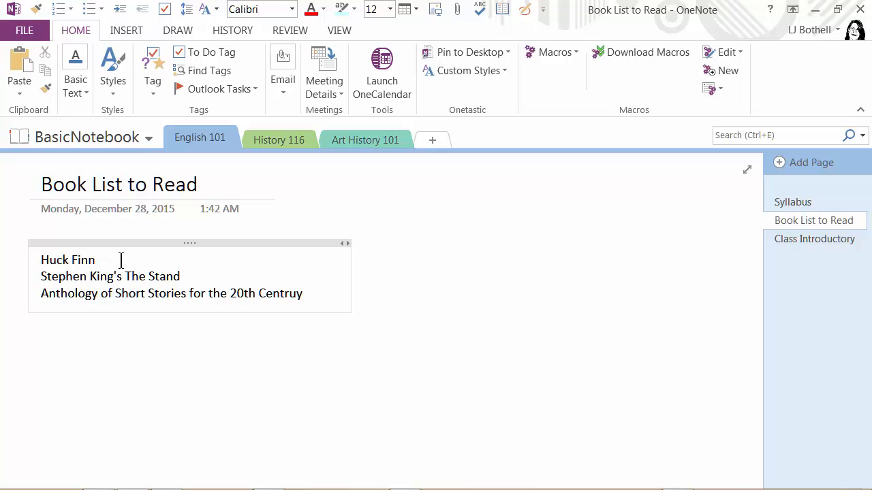
{"action": "key", "text": "BackSpace"}
{"action": "key", "text": "BackSpace"}
{"action": "key", "text": "BackSpace"}
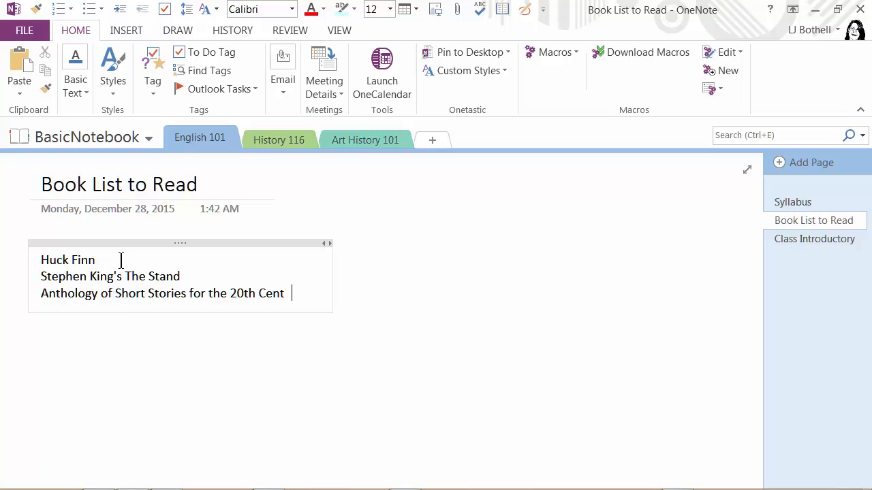
{"action": "type", "text": "ury"}
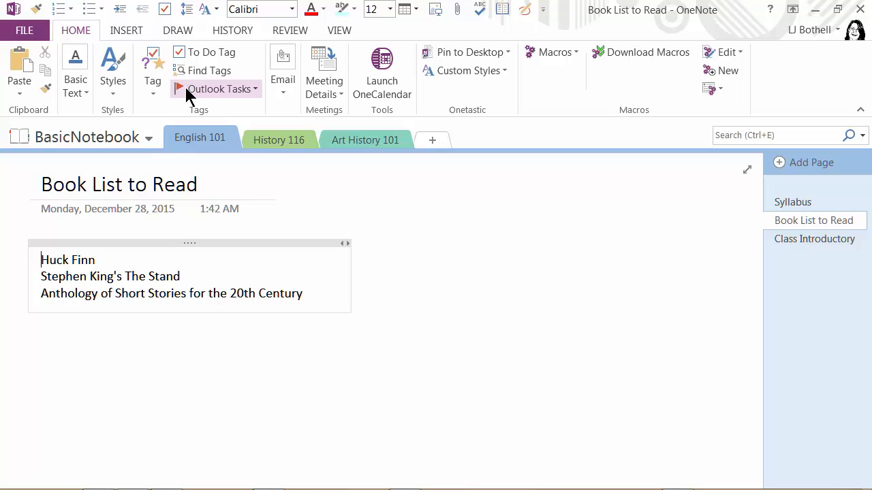
- Tag Huck Finn as an unchecked To Do item and insert an untagged blank line beneath it
{"action": "left_click", "coordinate": [179, 54]}
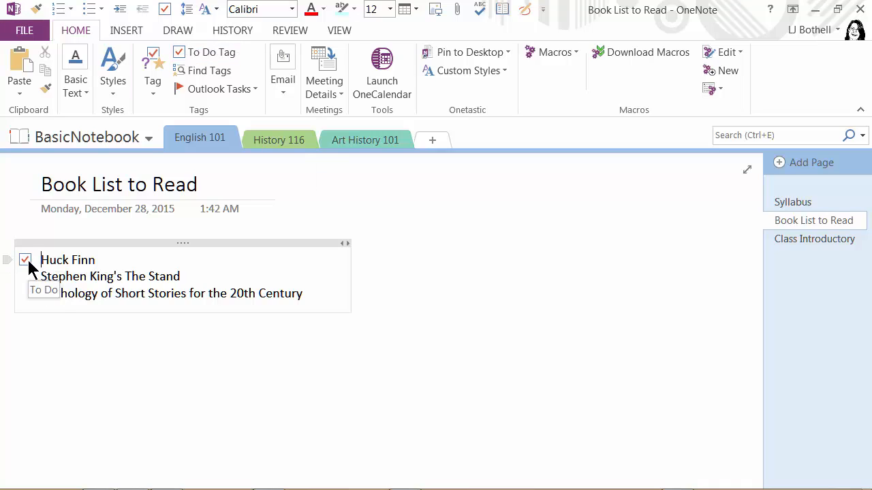
{"action": "left_click", "coordinate": [27, 260]}
{"action": "left_click", "coordinate": [116, 259]}
{"action": "key", "text": "Return"}
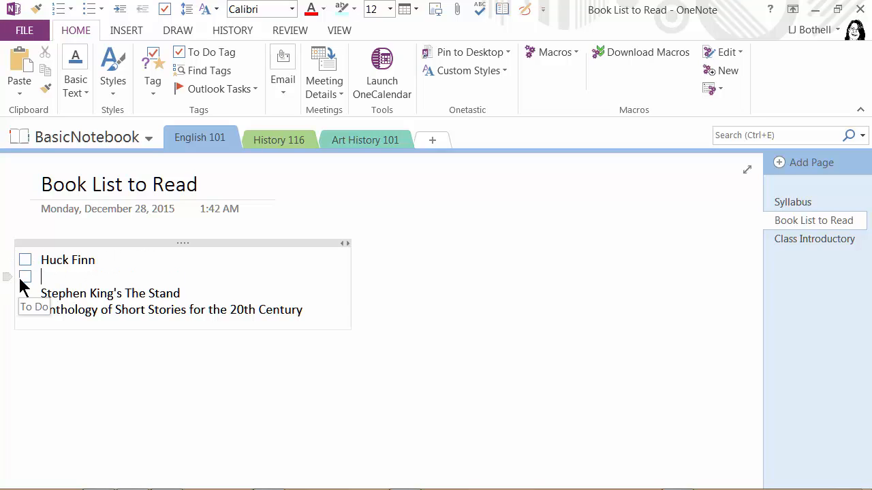
{"action": "left_click", "coordinate": [180, 59]}
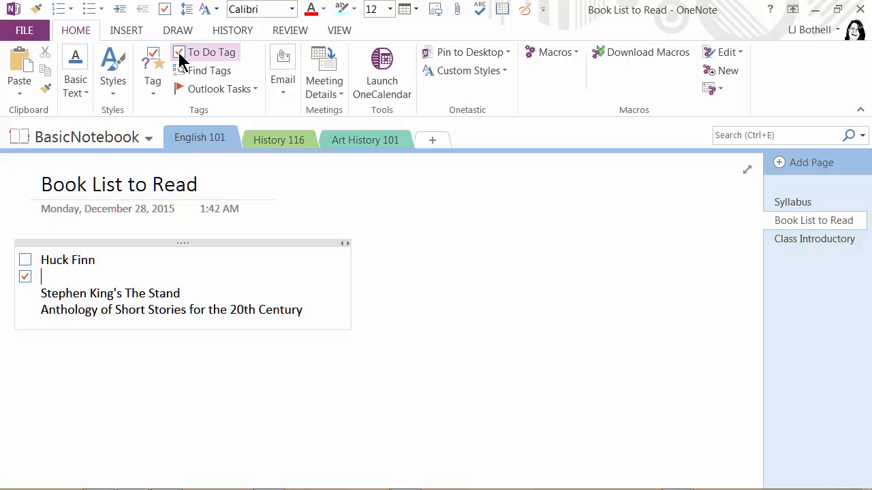
{"action": "left_click", "coordinate": [181, 59]}
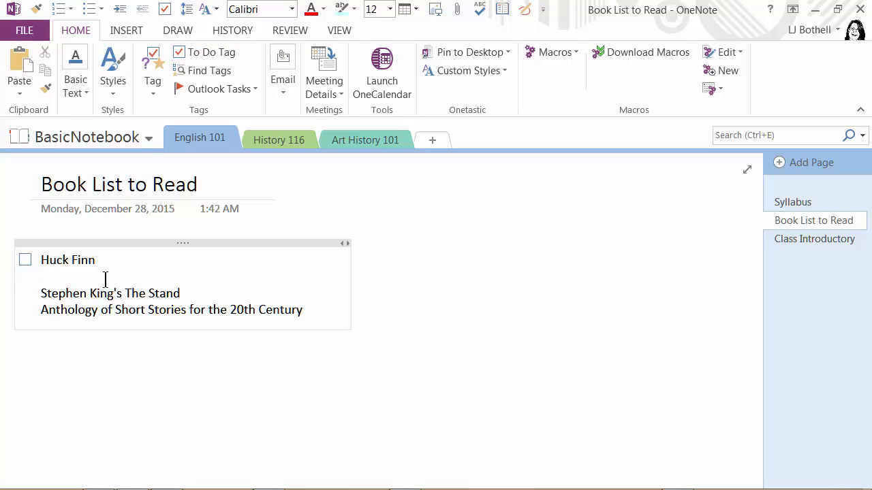
- Enter "Notes:" on the line under Huck Finn, followed by four blank lines
{"action": "type", "text": "Note"}
{"action": "type", "text": "sL"}
{"action": "key", "text": "BackSpace"}
{"action": "type", "text": ":"}
{"action": "key", "text": "Return"}
{"action": "key", "text": "Return"}
{"action": "key", "text": "Return"}
{"action": "key", "text": "Return"}
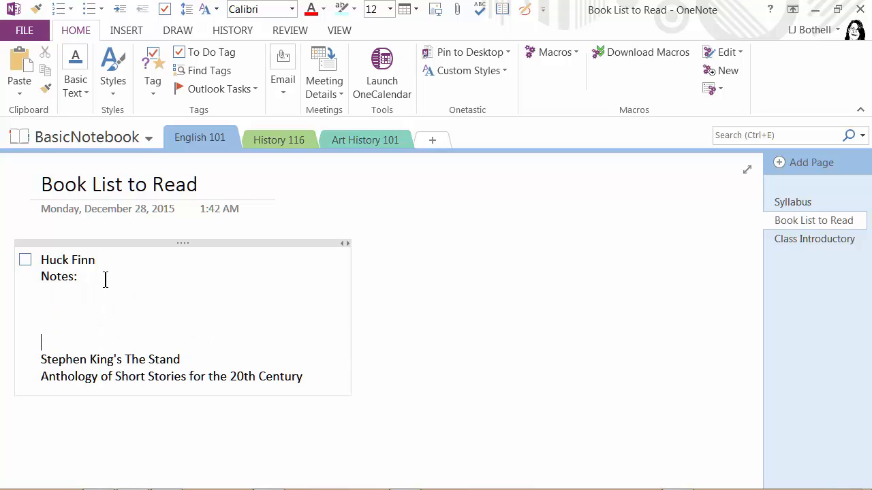
- Make the Huck Finn title bold and set its font size to 16
{"action": "left_click_drag", "start_coordinate": [102, 260], "coordinate": [41, 261]}
{"action": "key", "text": "ctrl+b"}
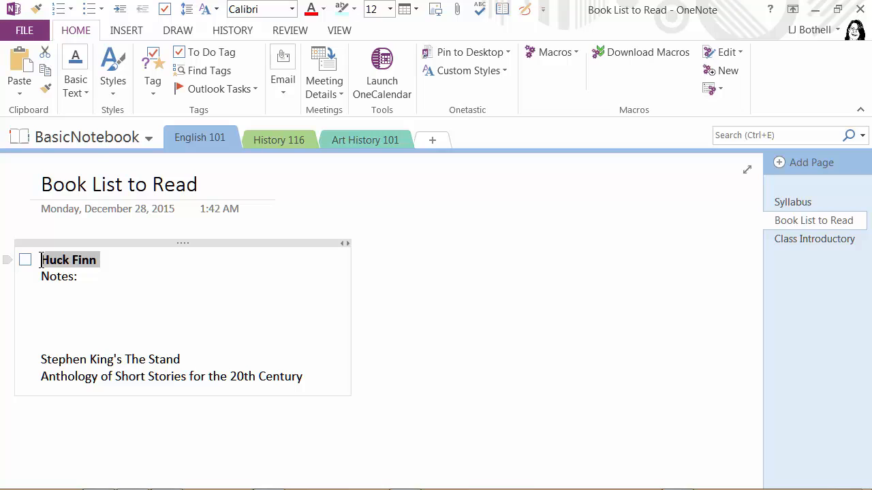
{"action": "left_click", "coordinate": [90, 92]}
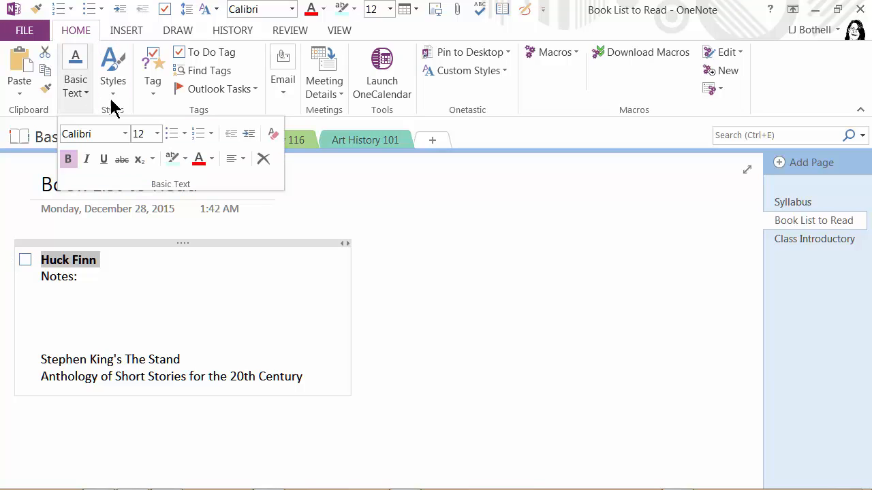
{"action": "left_click", "coordinate": [158, 134]}
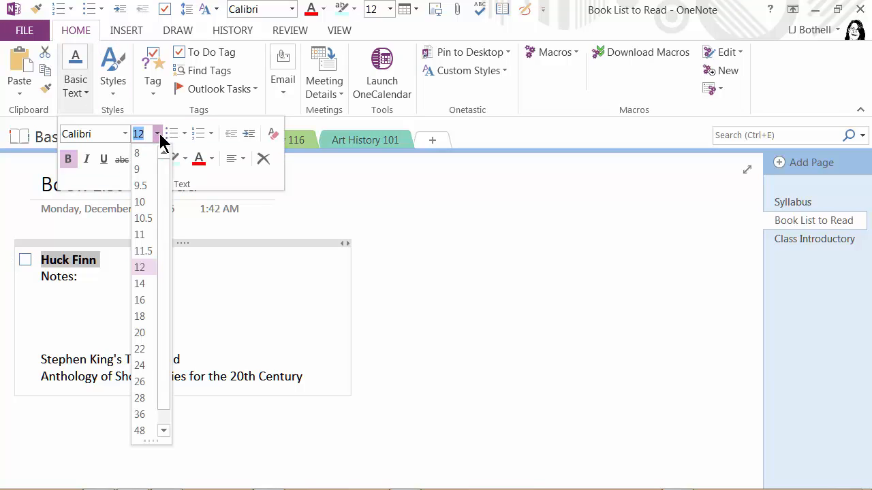
{"action": "left_click", "coordinate": [139, 300]}
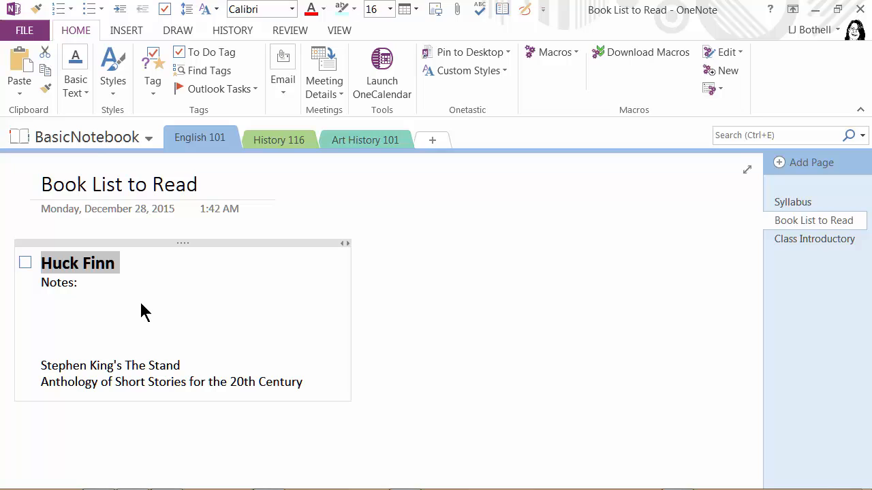
- Copy the Huck Finn title's formatting to the other two book titles and insert two blank lines below Stephen King's The Stand
{"action": "left_click", "coordinate": [45, 91]}
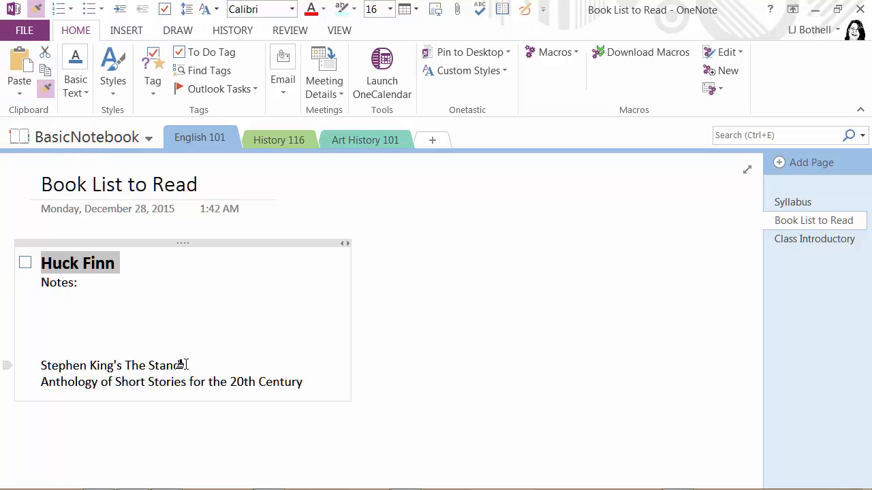
{"action": "left_click_drag", "start_coordinate": [181, 365], "coordinate": [31, 366]}
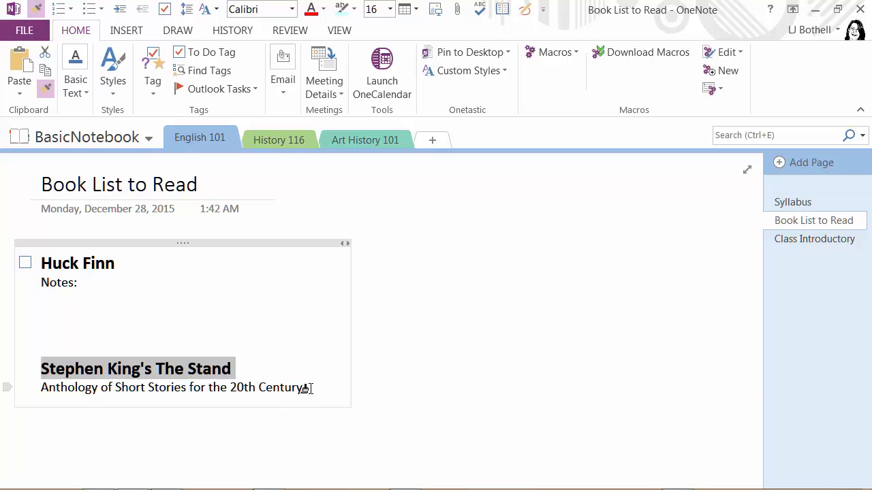
{"action": "mouse_move", "coordinate": [301, 387]}
{"action": "left_mouse_down"}
{"action": "mouse_move", "coordinate": [64, 396]}
{"action": "mouse_move", "coordinate": [11, 387]}
{"action": "left_mouse_up"}
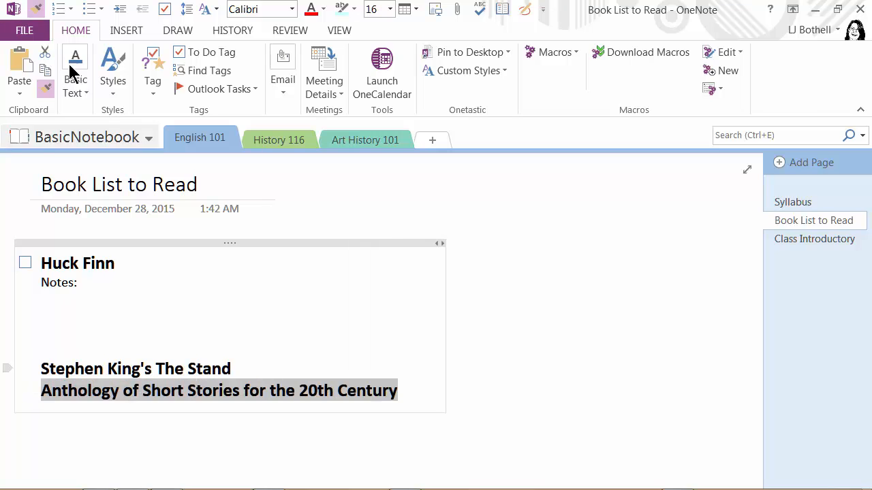
{"action": "left_click", "coordinate": [259, 368]}
{"action": "key", "text": "Return"}
{"action": "key", "text": "Return"}
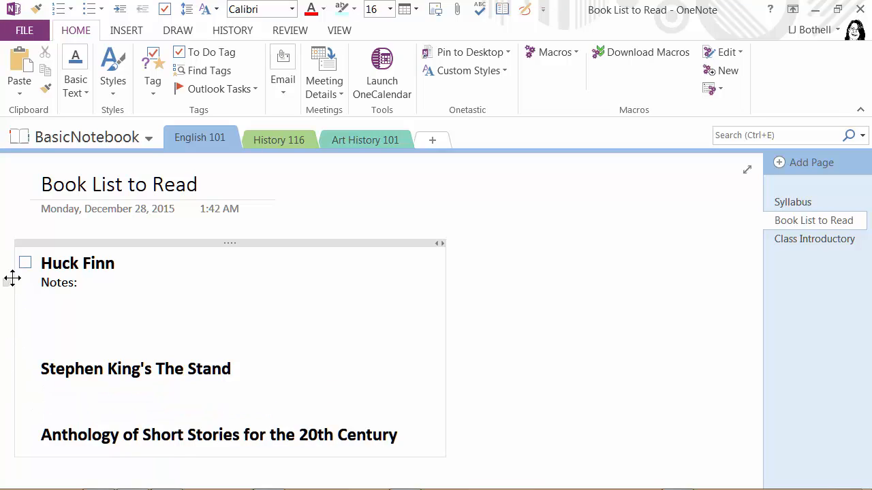
- Copy the formatting of the Notes lines onto the blank lines below Stephen King's The Stand
{"action": "left_click_drag", "start_coordinate": [21, 282], "coordinate": [31, 341]}
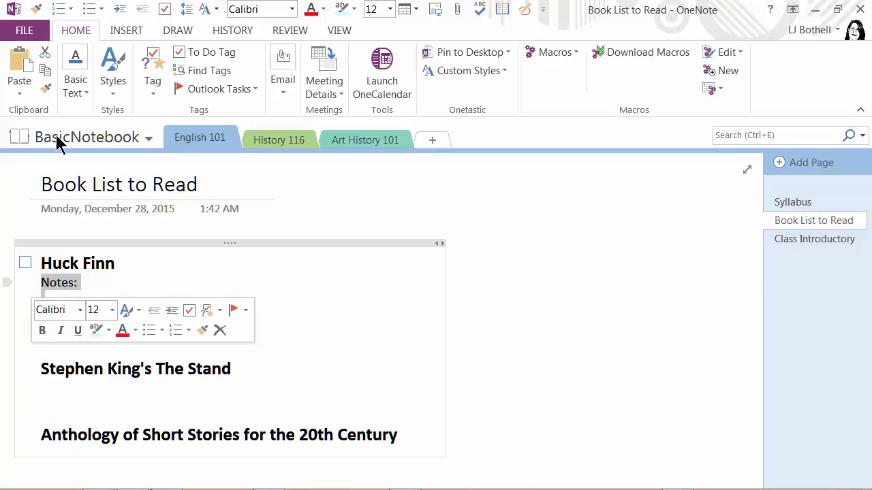
{"action": "left_click", "coordinate": [45, 90]}
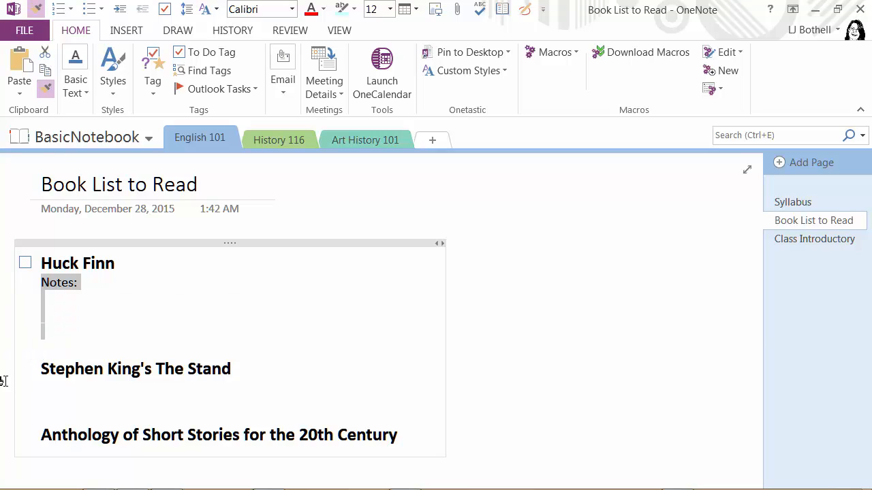
{"action": "left_click", "coordinate": [22, 393]}
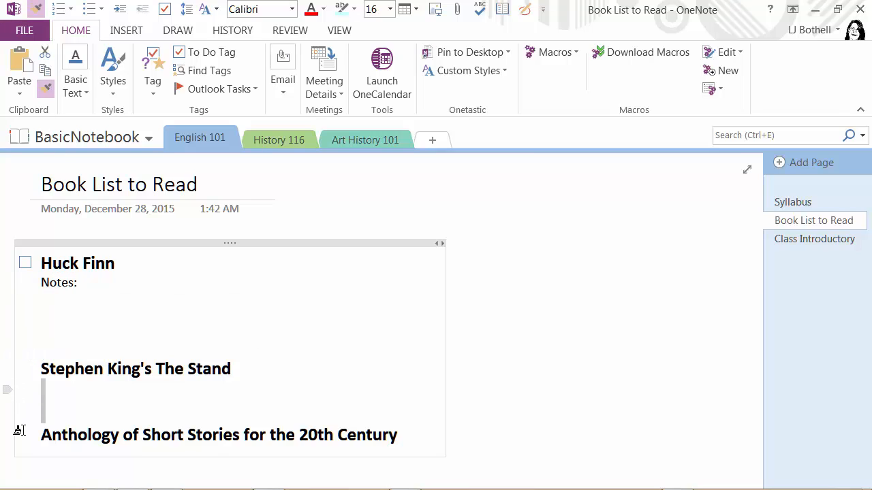
{"action": "left_click", "coordinate": [21, 416]}
{"action": "left_click", "coordinate": [48, 92]}
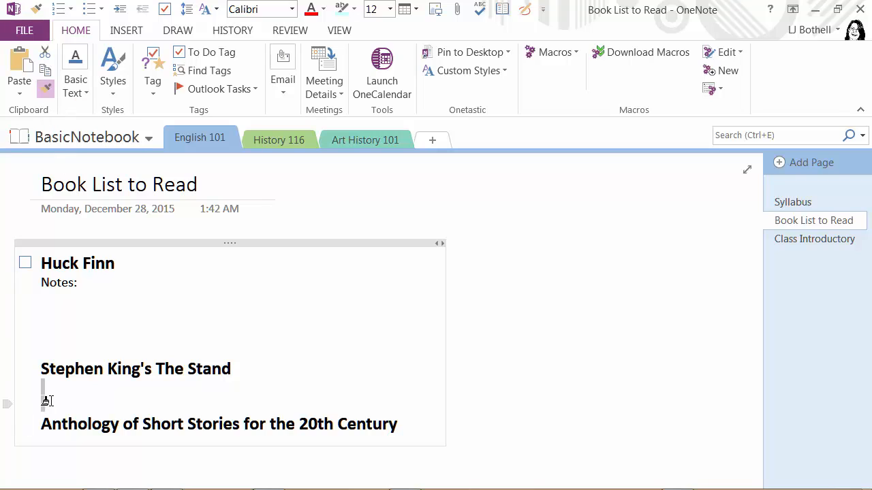
{"action": "mouse_move", "coordinate": [43, 447]}
{"action": "left_mouse_down"}
{"action": "mouse_move", "coordinate": [43, 485]}
{"action": "mouse_move", "coordinate": [44, 447]}
{"action": "mouse_move", "coordinate": [36, 482]}
{"action": "mouse_move", "coordinate": [39, 429]}
{"action": "left_mouse_up"}
{"action": "key", "text": "ctrl+z"}
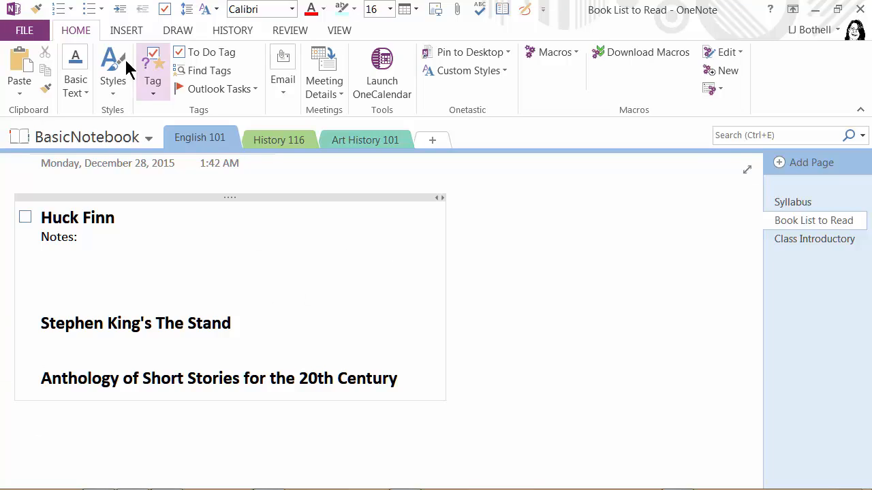
- Start a link on the words "The Stand" in the Stephen King title
{"action": "left_click", "coordinate": [126, 31]}
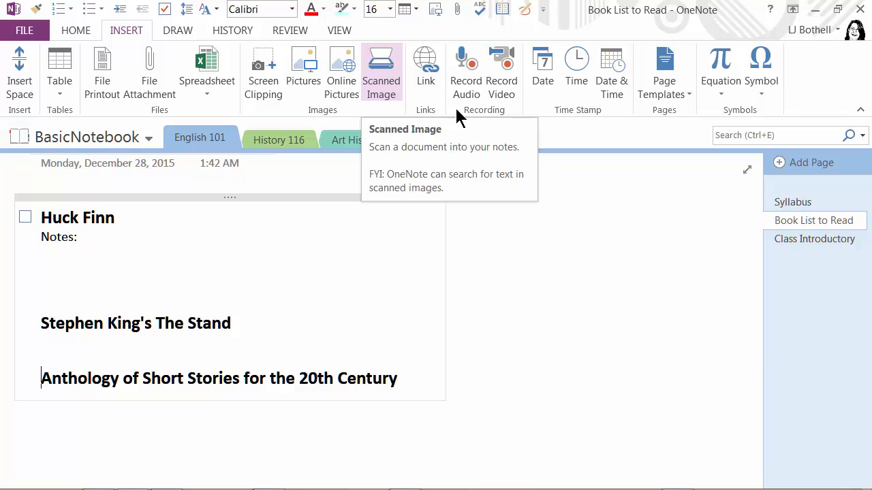
{"action": "left_click_drag", "start_coordinate": [234, 321], "coordinate": [156, 322]}
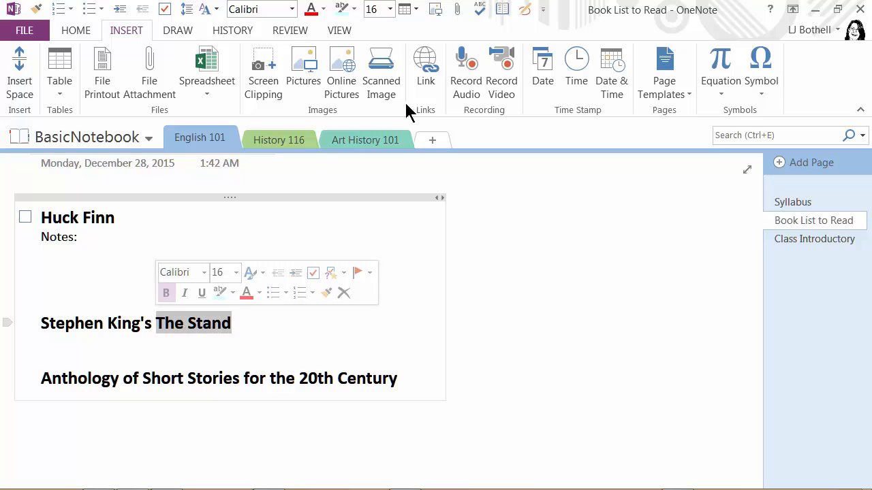
{"action": "left_click", "coordinate": [435, 73]}
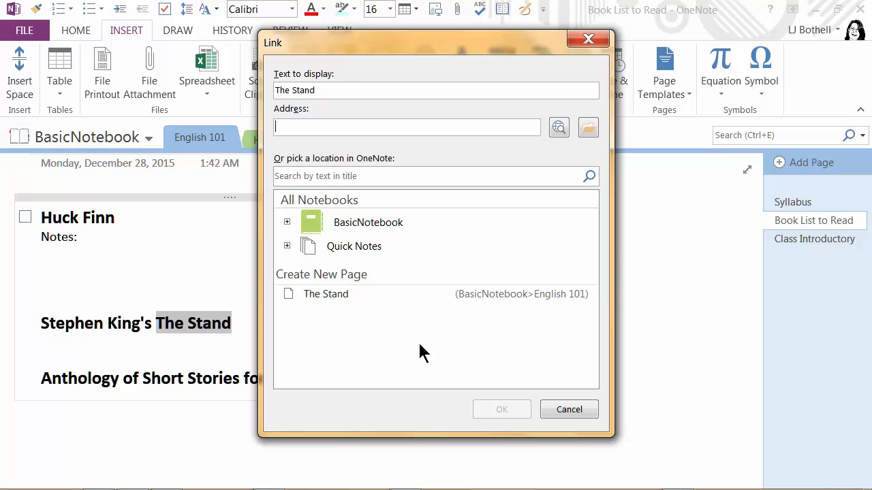
{"action": "type", "text": "ht"}
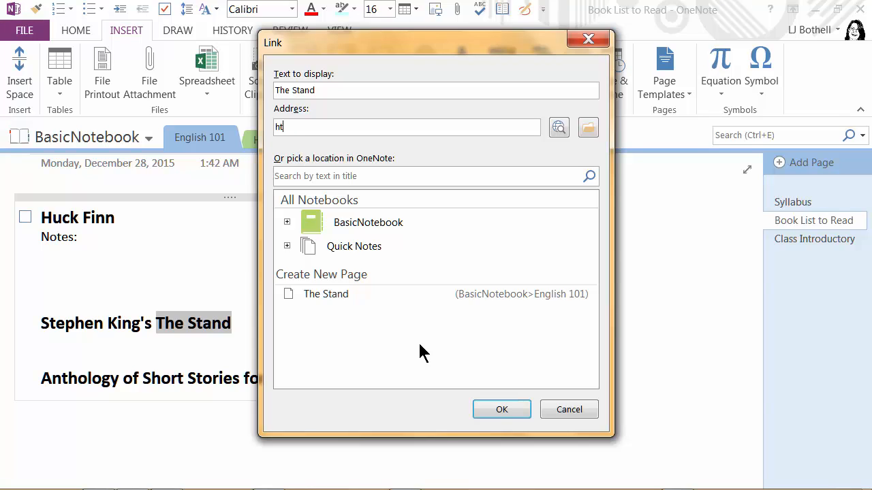
{"action": "type", "text": "gtp://stephenking.com"}
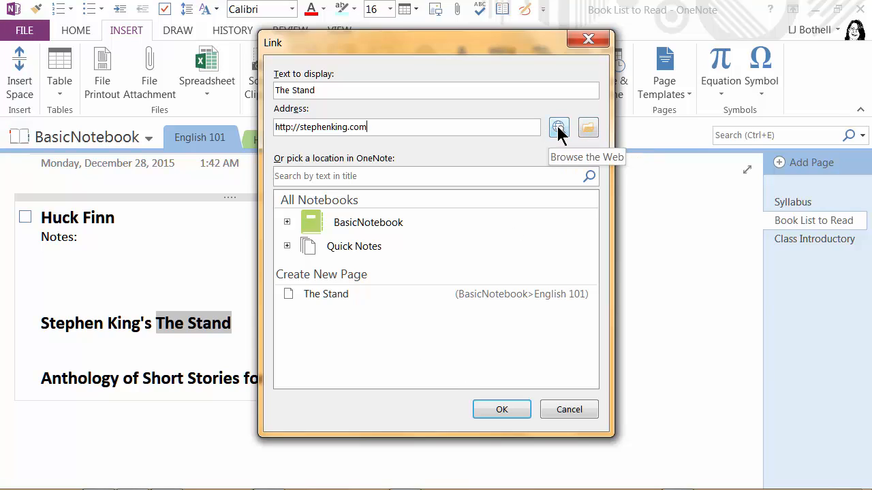
{"action": "left_click_drag", "start_coordinate": [422, 128], "coordinate": [228, 124]}
{"action": "key", "text": "BackSpace"}
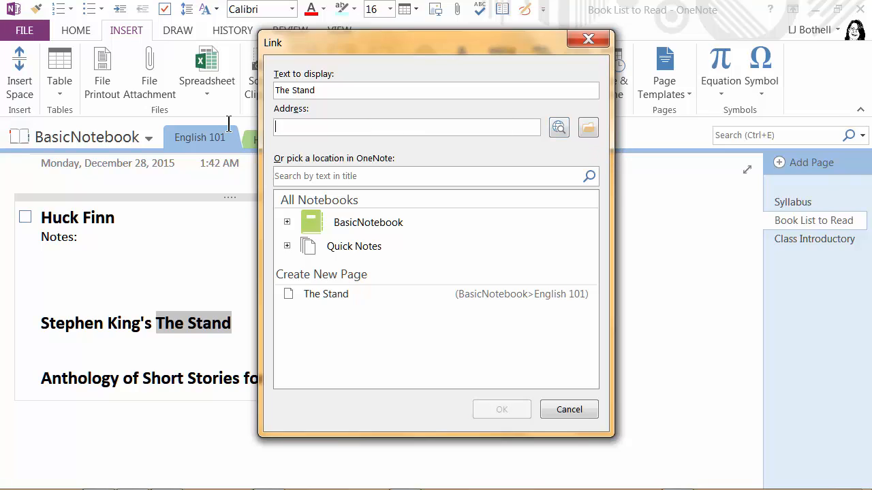
- Browse the web from the link settings, search for "stephen king" and open the stephenking.com site
{"action": "left_click", "coordinate": [565, 124]}
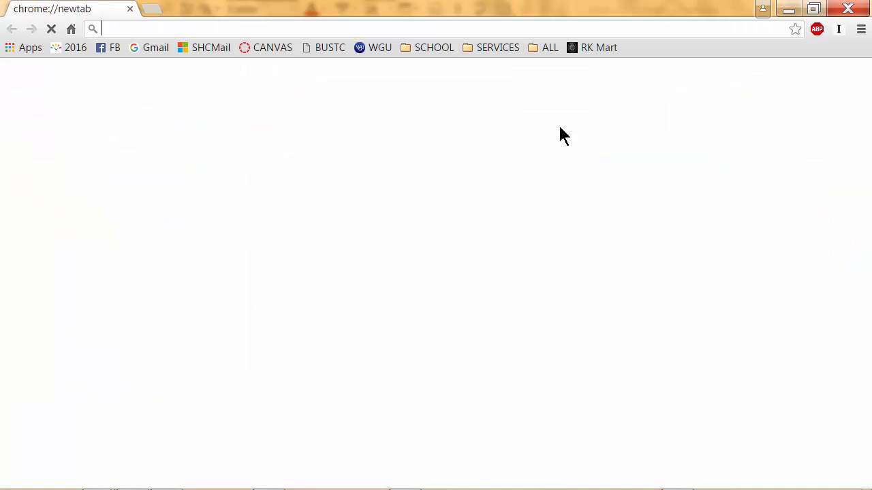
{"action": "type", "text": "st"}
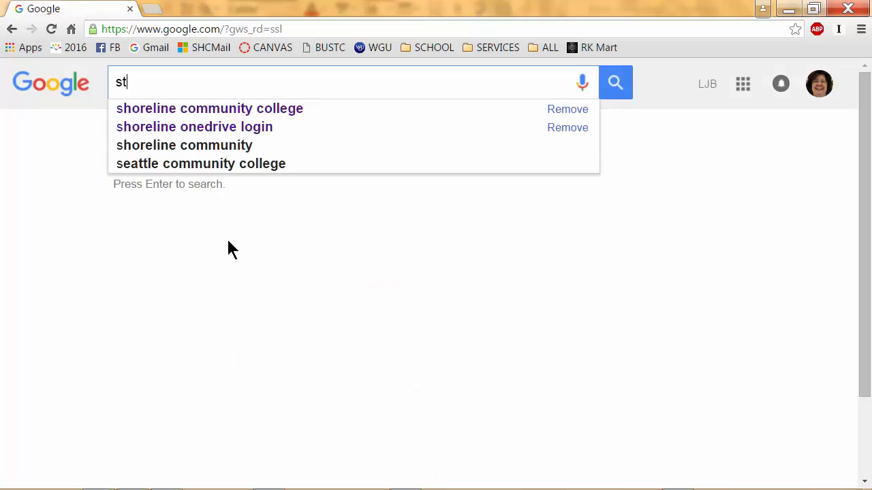
{"action": "type", "text": "ephen king"}
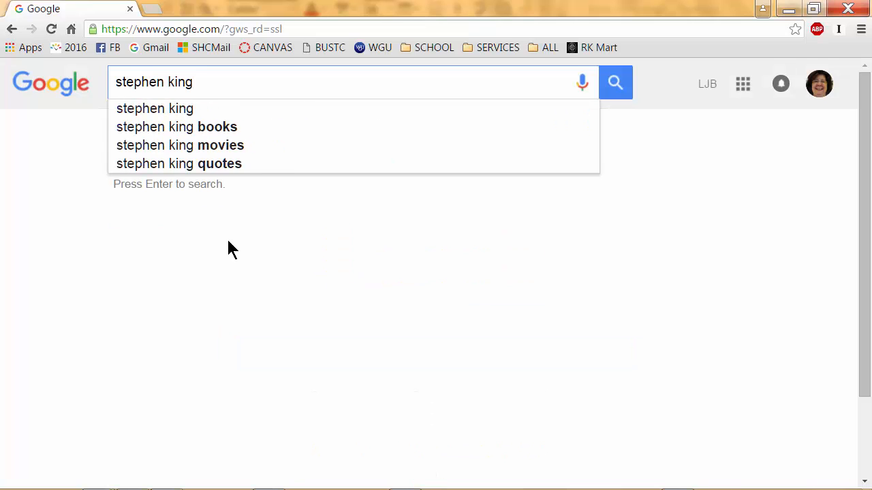
{"action": "key", "text": "Return"}
{"action": "left_click", "coordinate": [217, 216]}
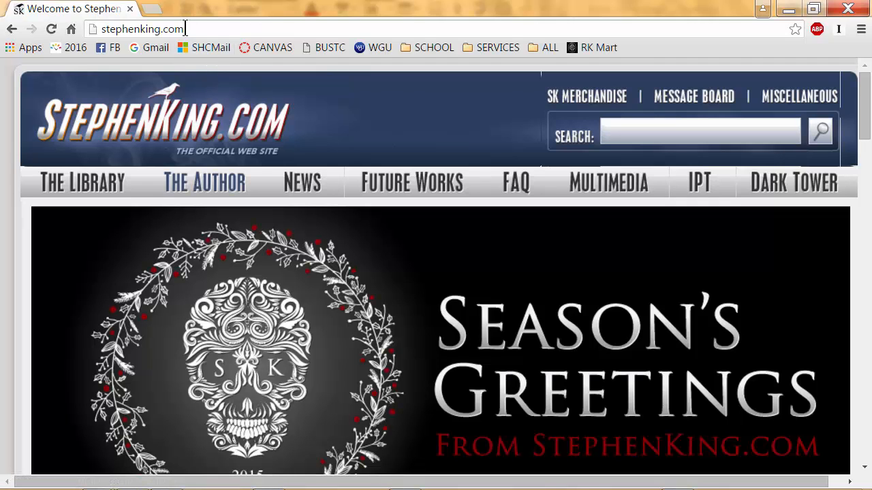
{"action": "left_click", "coordinate": [185, 29]}
{"action": "key", "text": "ctrl+c"}
{"action": "key", "text": "alt+Tab"}
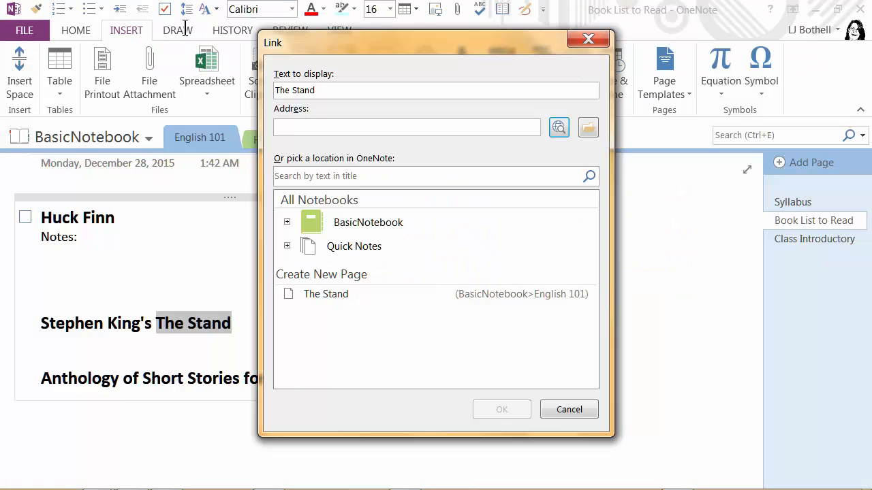
{"action": "left_click", "coordinate": [278, 128]}
{"action": "key", "text": "ctrl+v"}
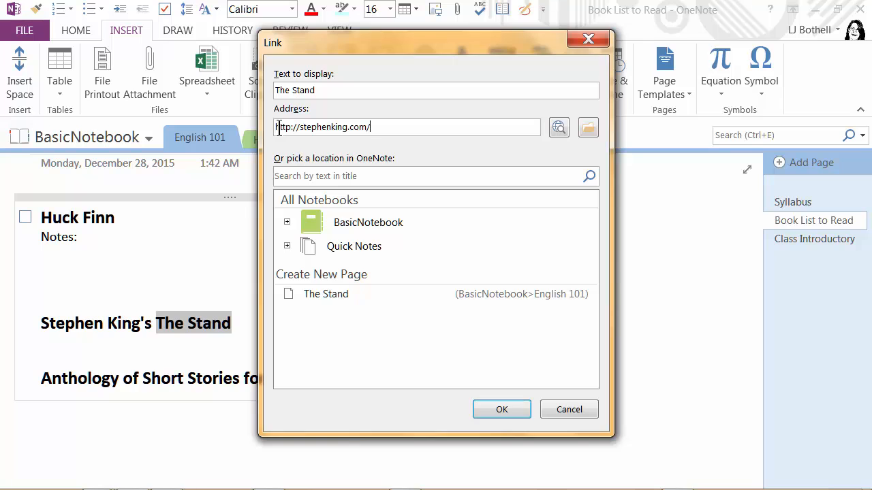
{"action": "left_click", "coordinate": [501, 410]}
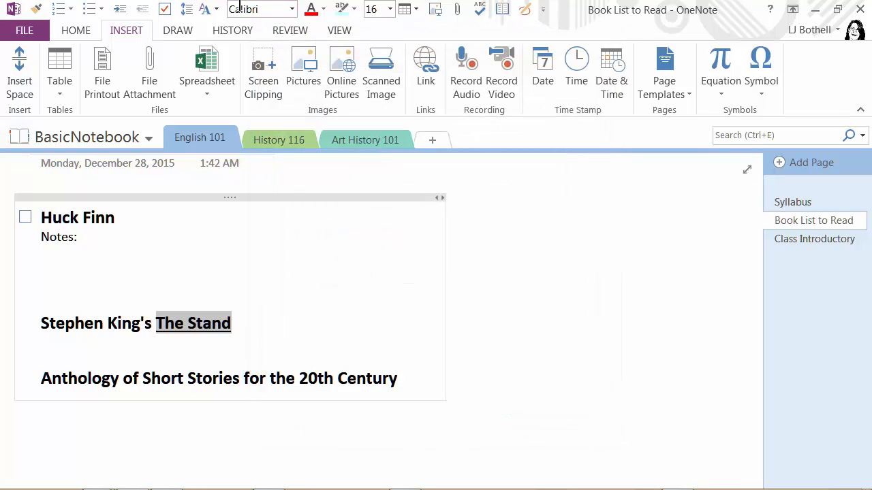
- Draw a freehand circle around Huck Finn and its Notes line with the thin black pen
{"action": "left_click", "coordinate": [177, 31]}
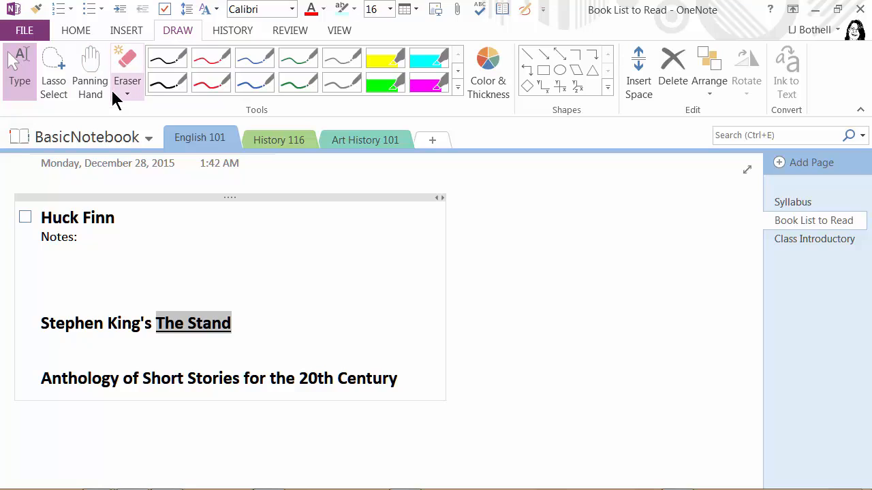
{"action": "left_click", "coordinate": [171, 61]}
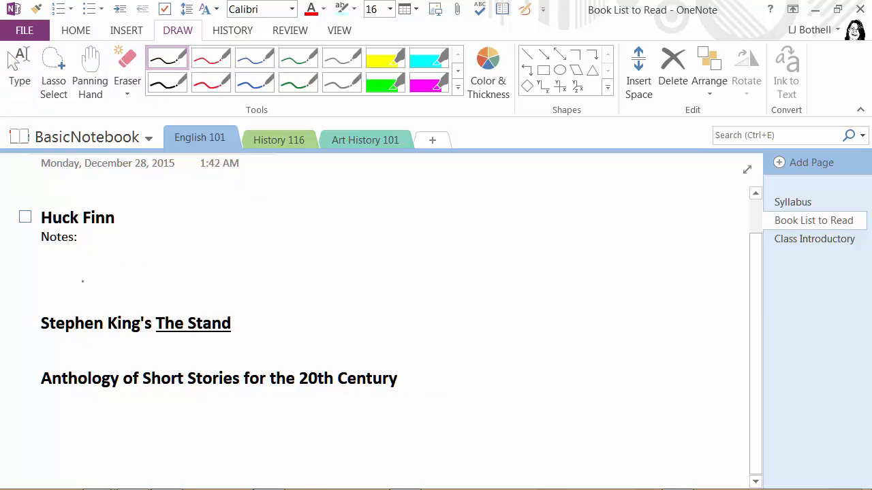
{"action": "mouse_move", "coordinate": [27, 267]}
{"action": "left_mouse_down"}
{"action": "mouse_move", "coordinate": [68, 194]}
{"action": "mouse_move", "coordinate": [105, 281]}
{"action": "mouse_move", "coordinate": [11, 256]}
{"action": "left_mouse_up"}
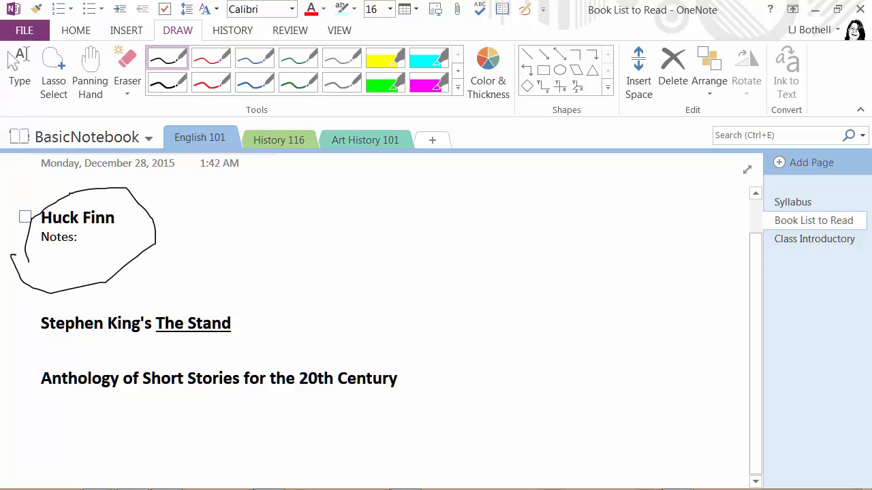
- Set the pen to a thicker bright green line and draw a freehand circle around "The Stand"
{"action": "left_click", "coordinate": [501, 71]}
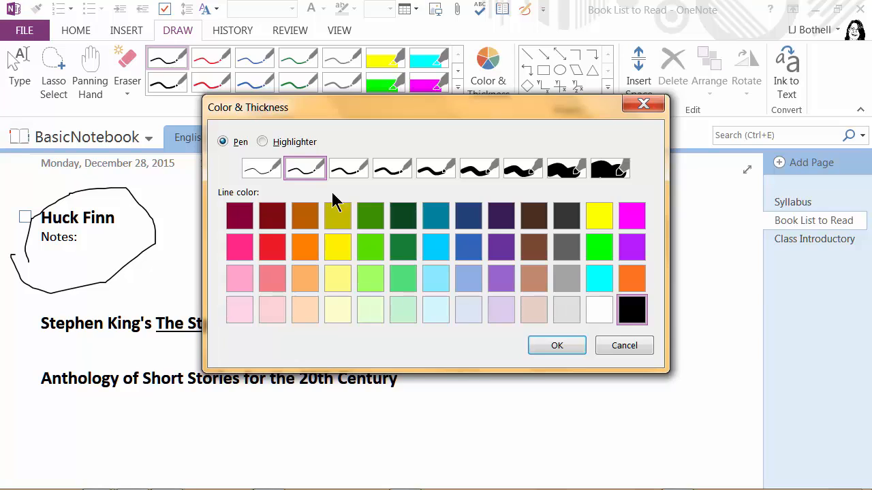
{"action": "left_click", "coordinate": [483, 171]}
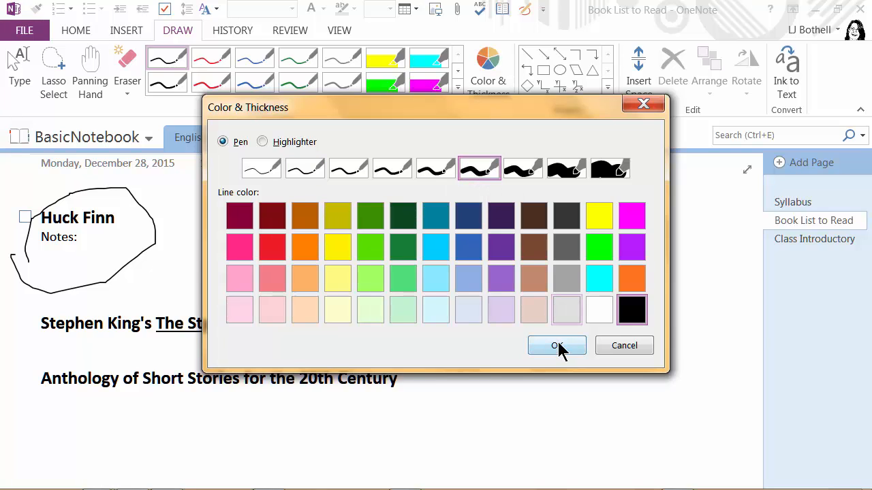
{"action": "left_click", "coordinate": [599, 251]}
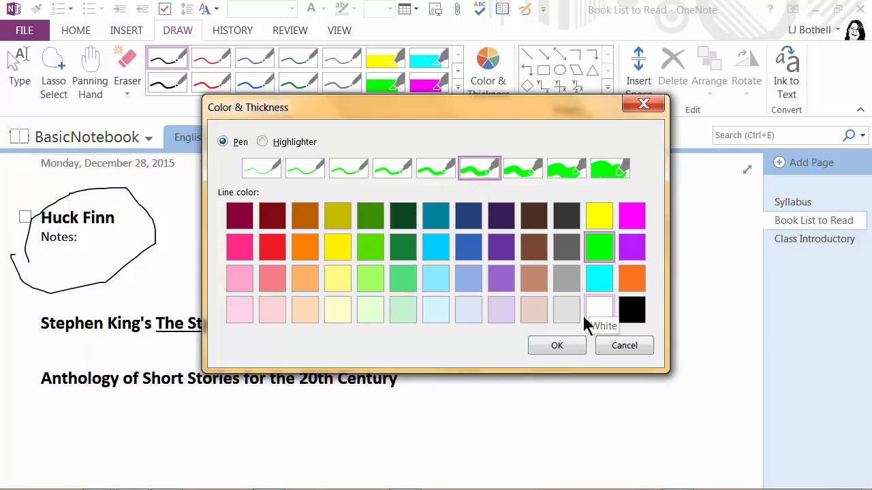
{"action": "left_click", "coordinate": [569, 350]}
{"action": "mouse_move", "coordinate": [255, 300]}
{"action": "left_mouse_down"}
{"action": "mouse_move", "coordinate": [133, 289]}
{"action": "mouse_move", "coordinate": [174, 356]}
{"action": "mouse_move", "coordinate": [268, 293]}
{"action": "mouse_move", "coordinate": [254, 302]}
{"action": "left_mouse_up"}
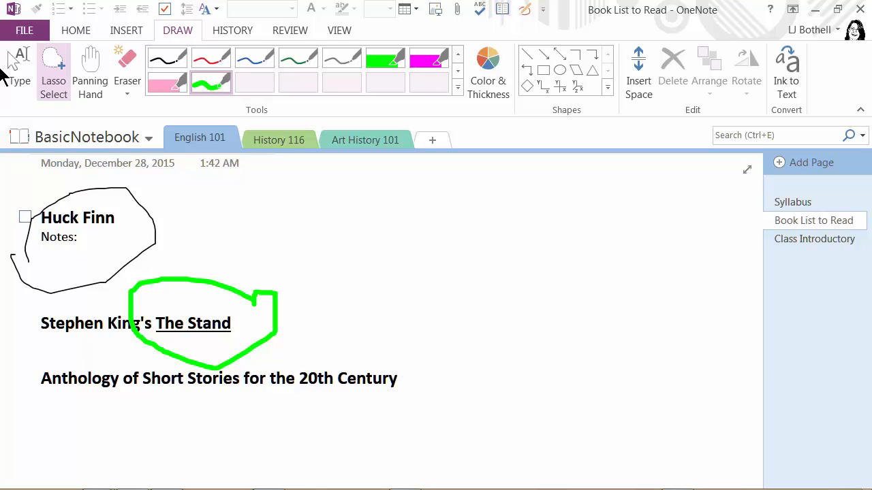
- Return to typing mode and widen the book list's note container to nearly the full page width
{"action": "left_click", "coordinate": [17, 67]}
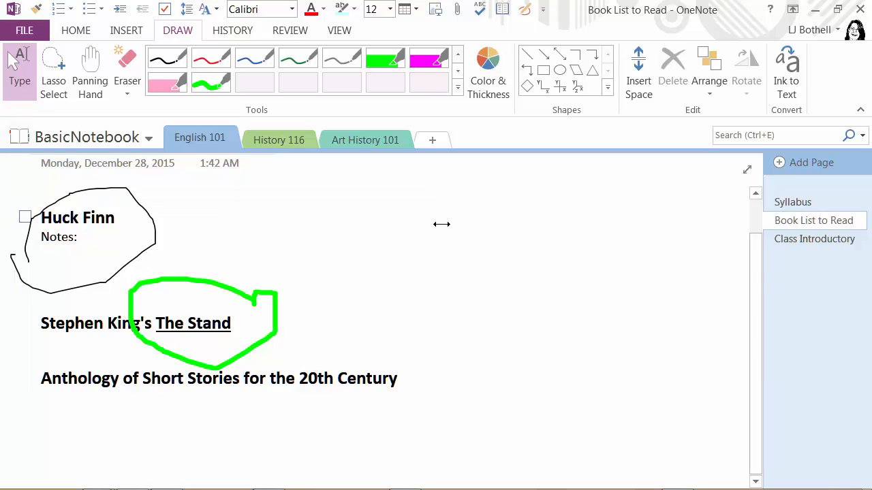
{"action": "left_click_drag", "start_coordinate": [445, 234], "coordinate": [682, 251]}
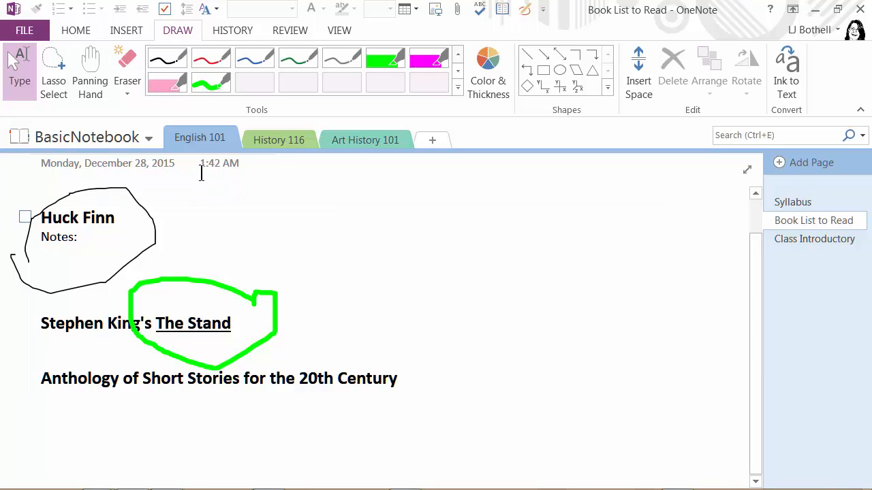
{"action": "scroll", "coordinate": [201, 174], "scroll_direction": "up", "scroll_amount": 1}
{"action": "left_click", "coordinate": [286, 219]}
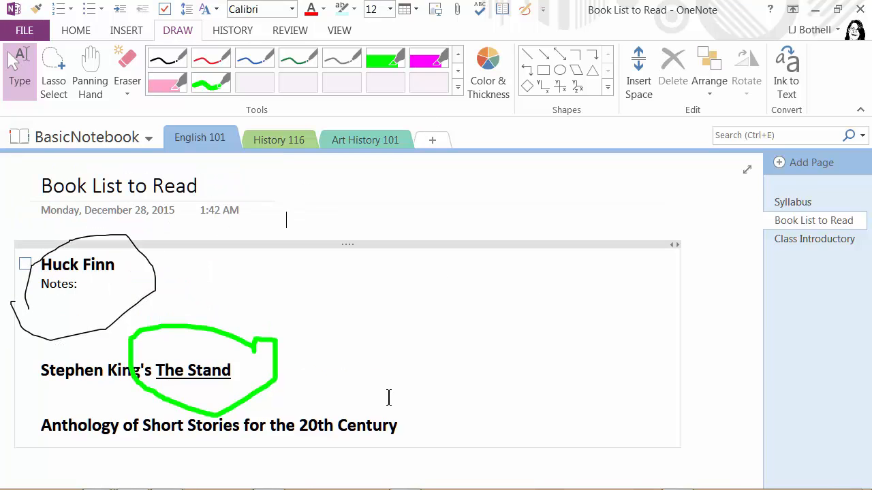
- Insert the current date and time before the title of the Examples of Egyptian Artwork page in Art History 101
{"action": "left_click", "coordinate": [363, 140]}
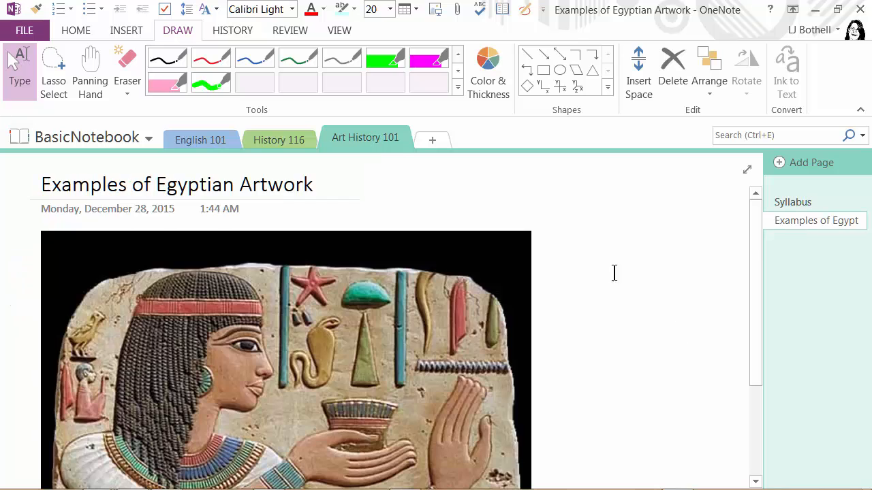
{"action": "left_click_drag", "start_coordinate": [751, 247], "coordinate": [746, 356]}
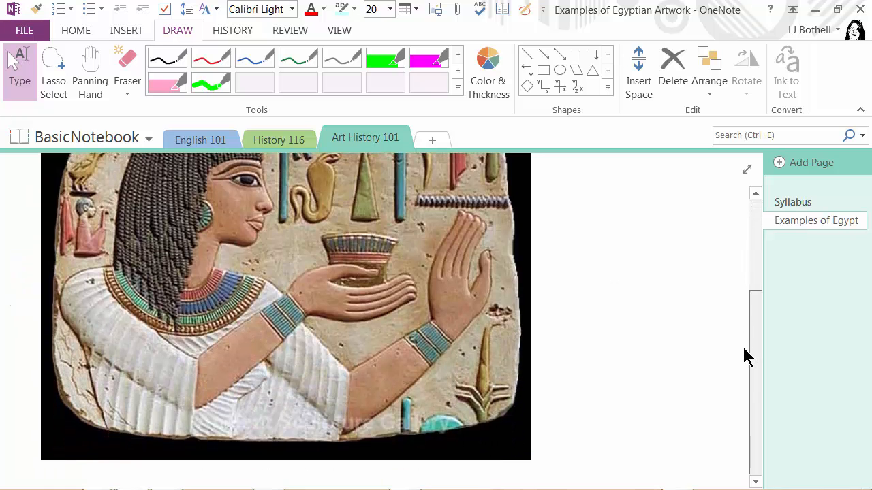
{"action": "left_click", "coordinate": [119, 30]}
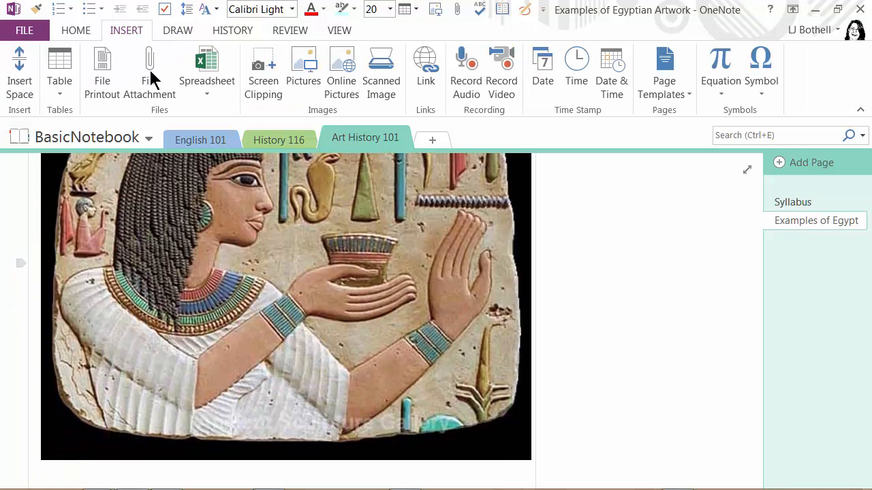
{"action": "left_click", "coordinate": [608, 63]}
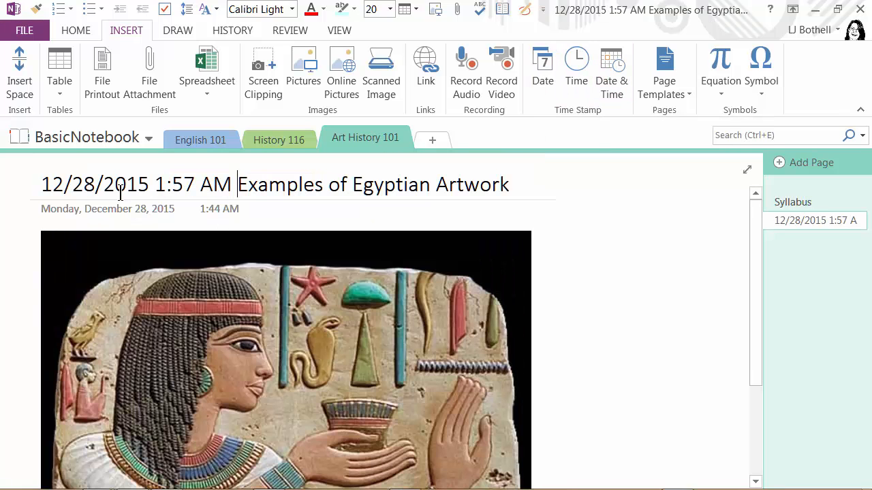